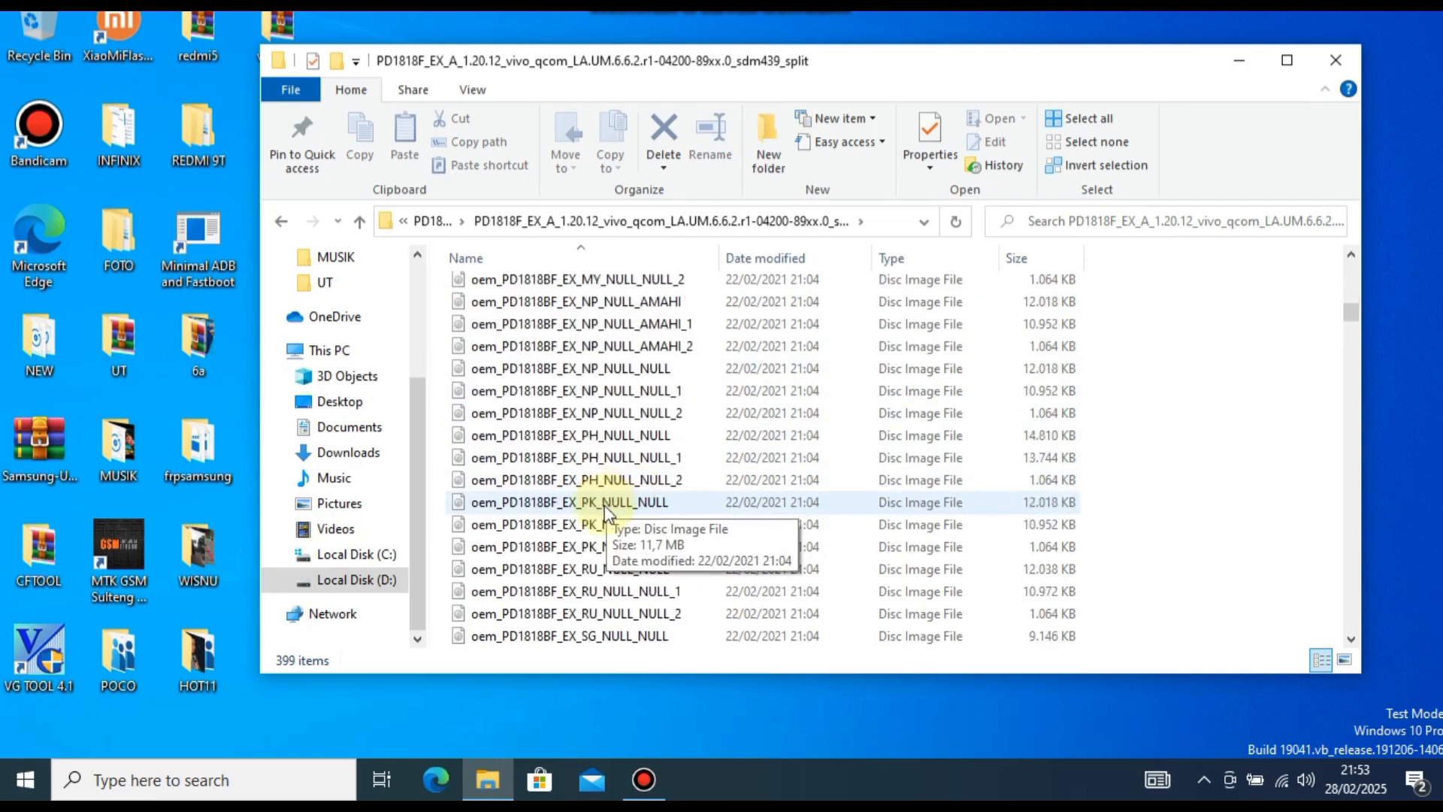
# Run CF-Tools Pro as administrator from the desktop and log in with the remembered account
pyautogui.scroll(-10, 607, 520)
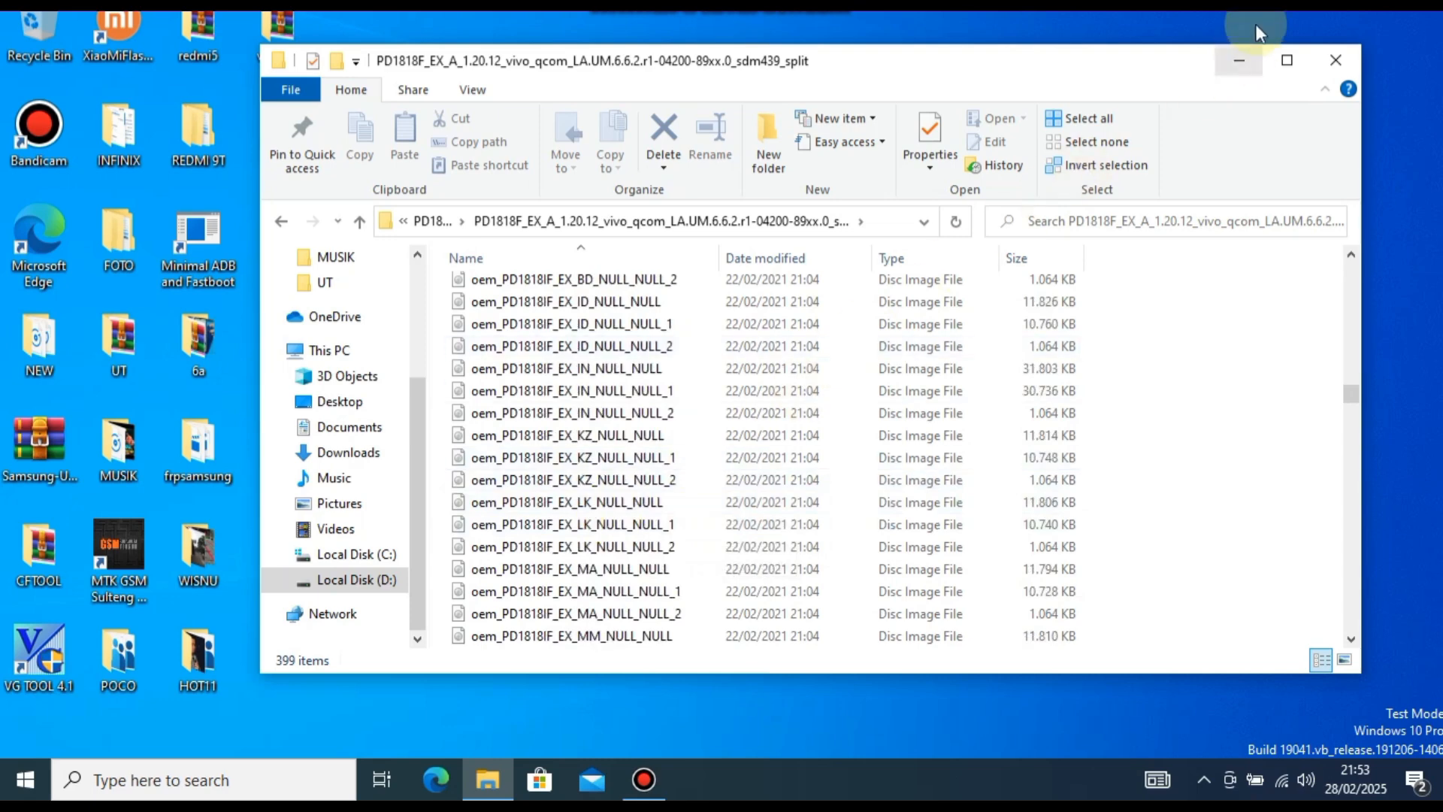
pyautogui.click(1238, 60)
pyautogui.click(755, 334)
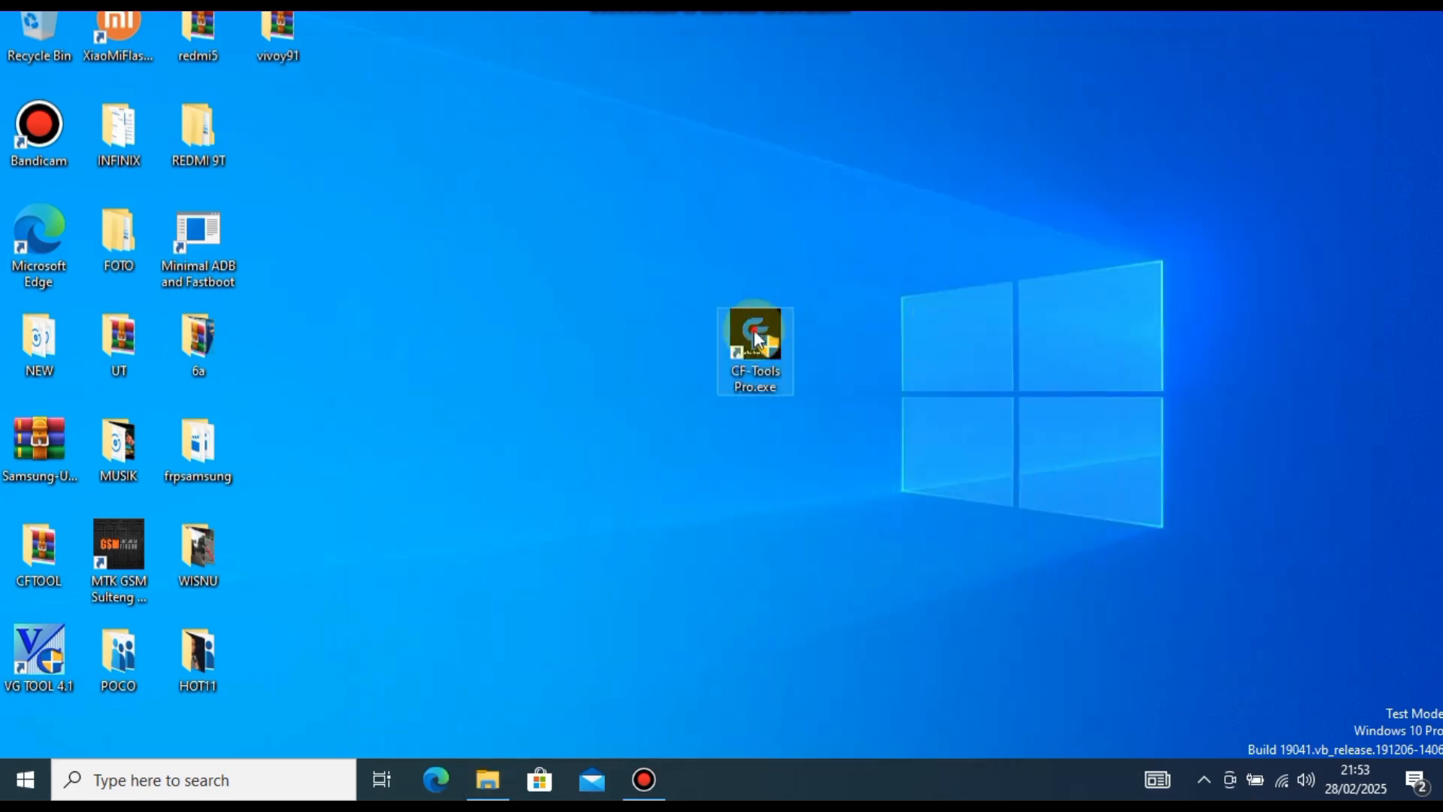
pyautogui.moveTo(739, 314)
pyautogui.mouseDown()
pyautogui.moveTo(731, 349)
pyautogui.moveTo(749, 341)
pyautogui.mouseUp()
pyautogui.rightClick(742, 340)
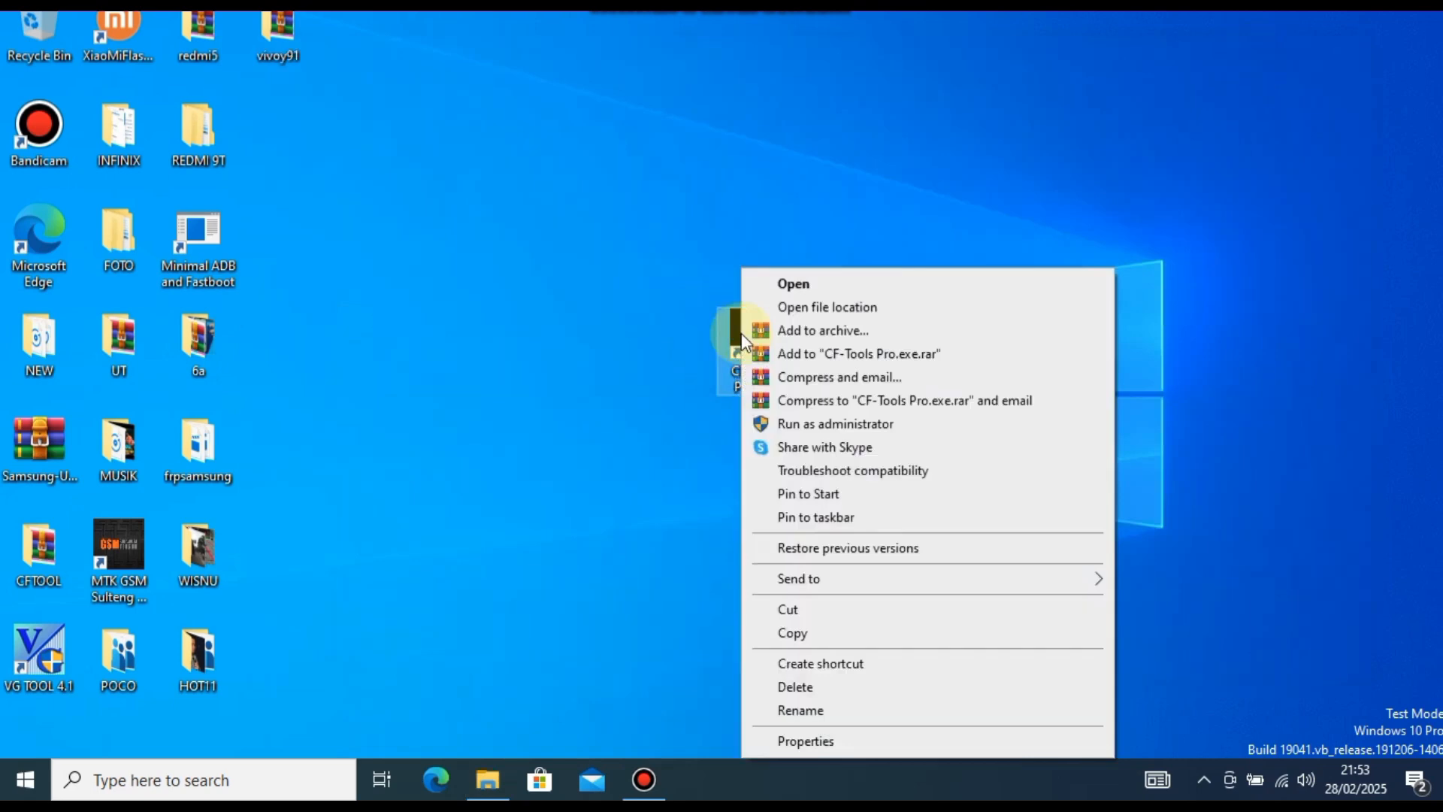
pyautogui.click(804, 433)
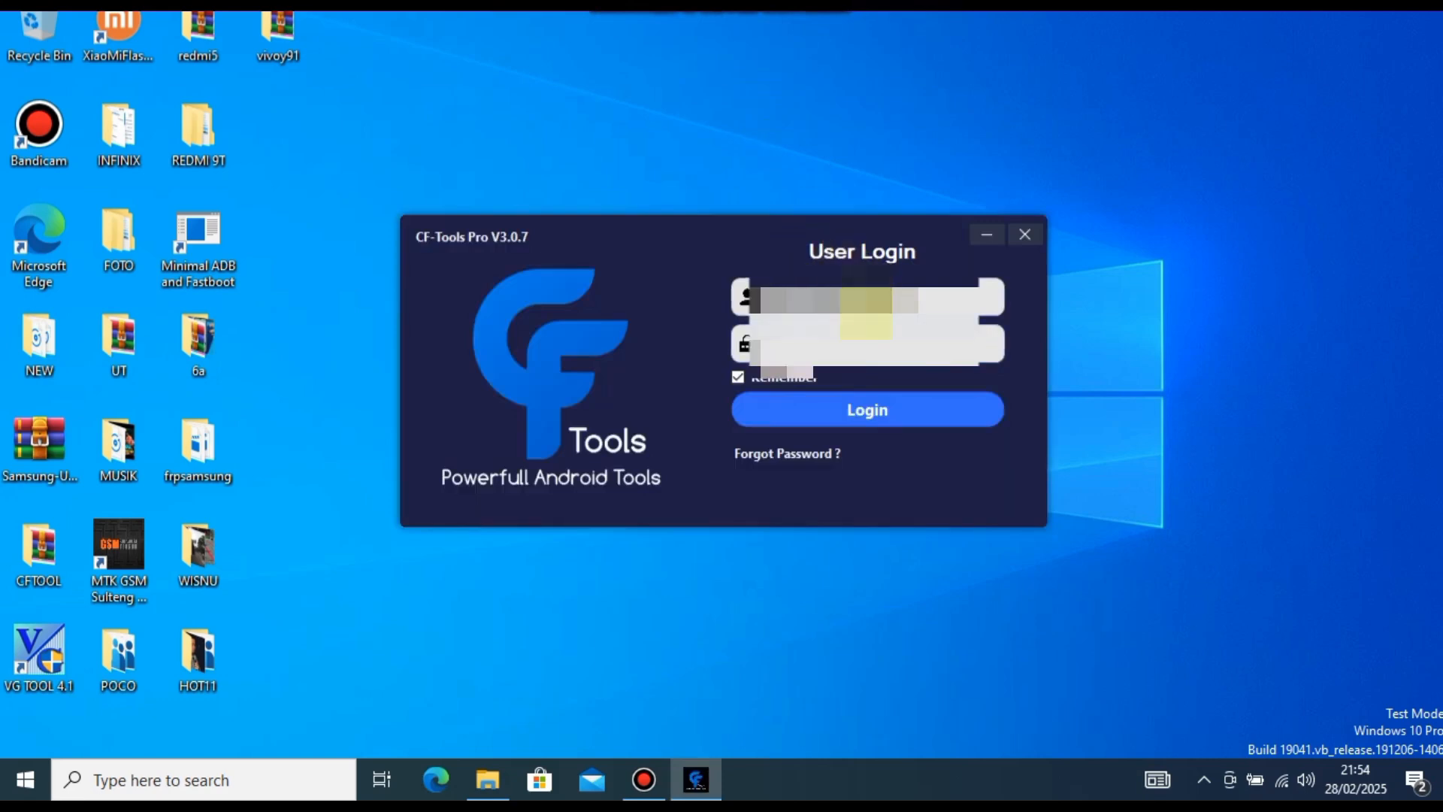
pyautogui.click(865, 410)
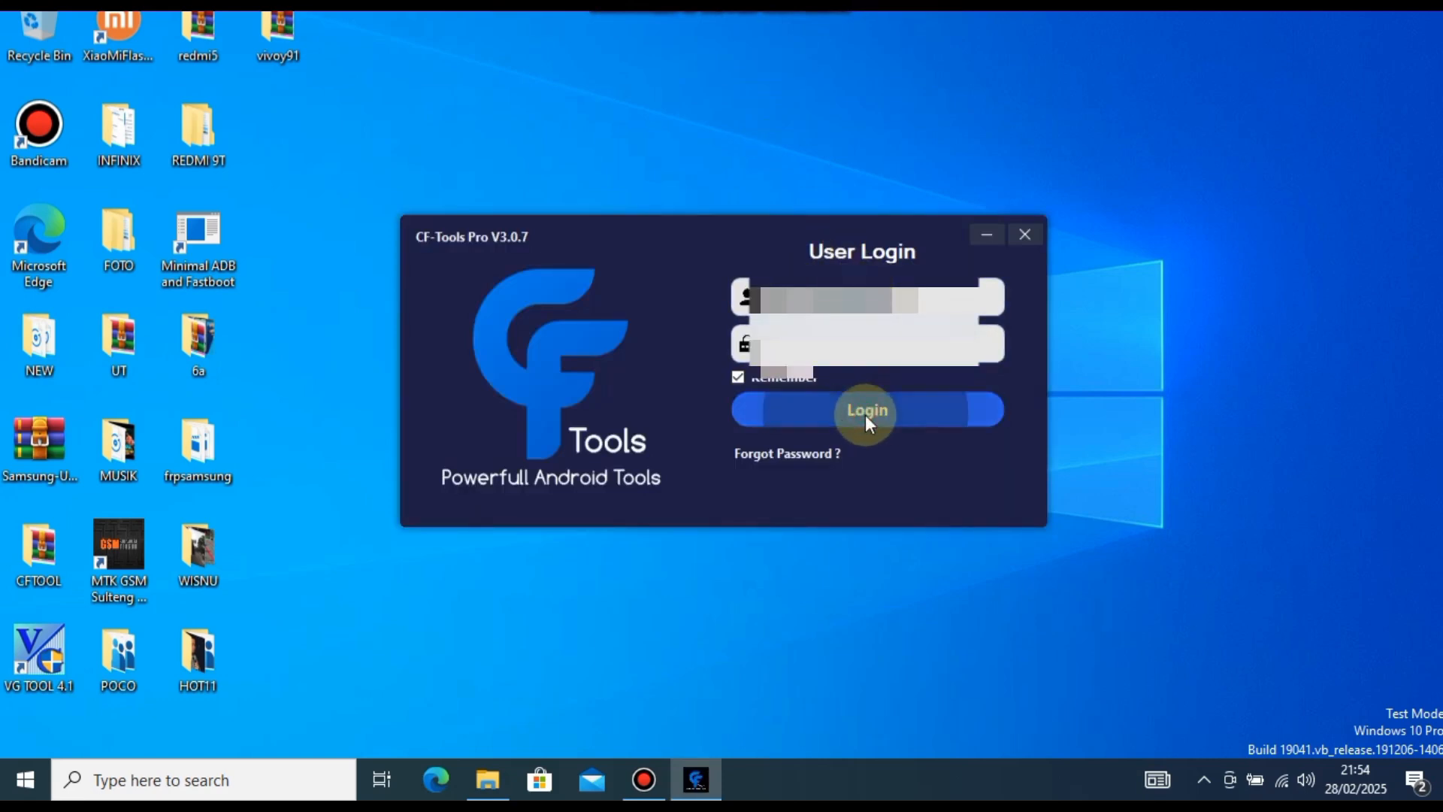
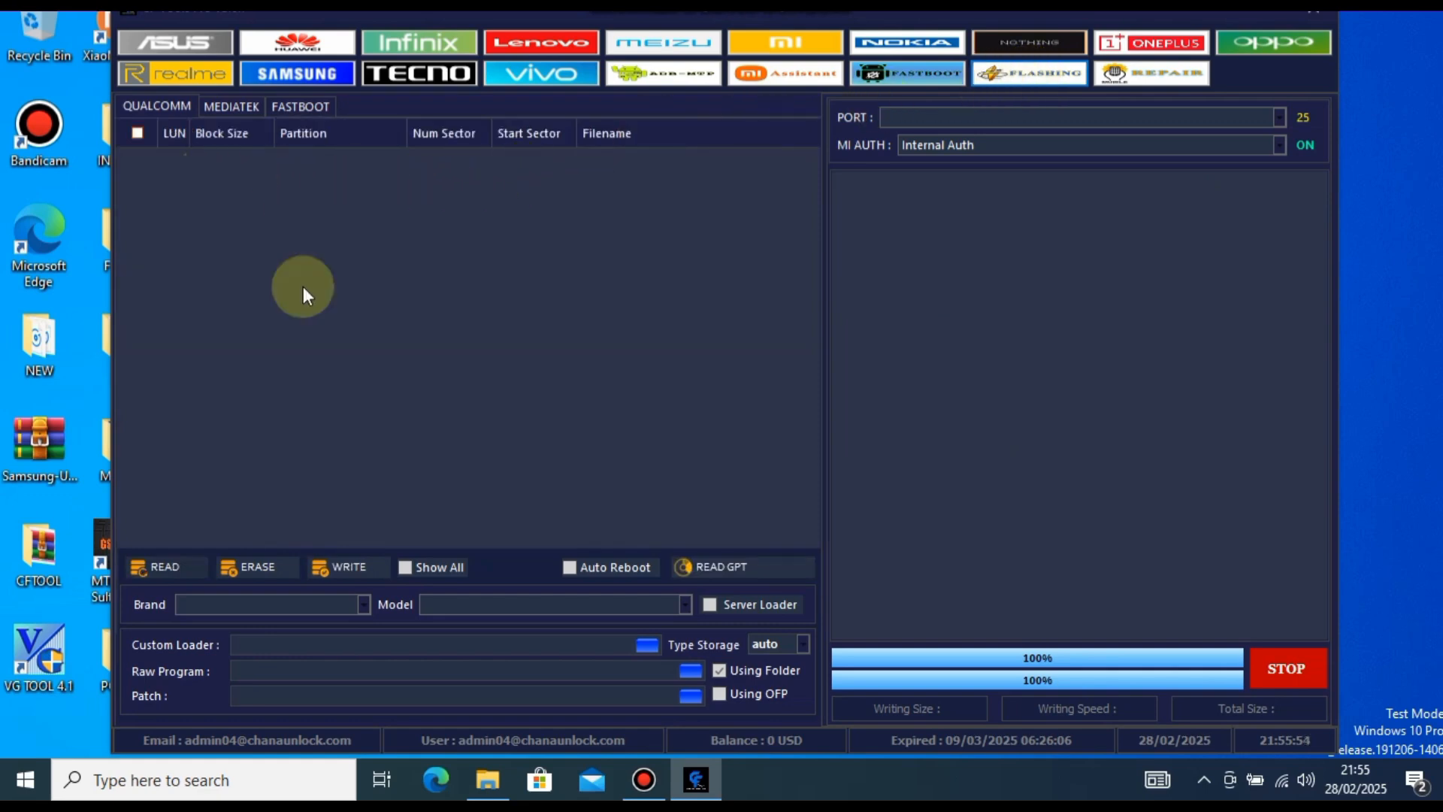
# Enable Server Loader for Qualcomm flashing and set the brand to VIVO
pyautogui.click(708, 604)
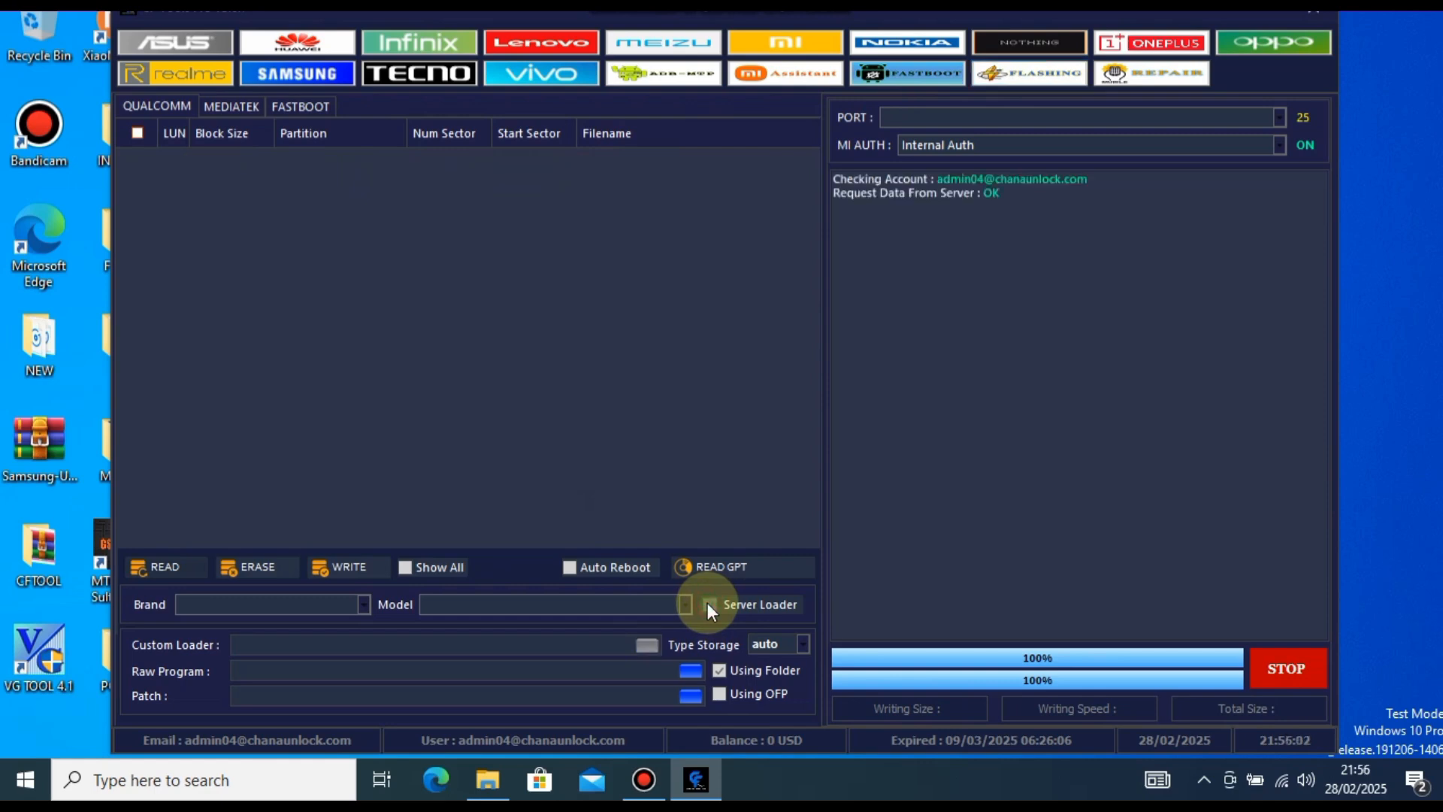
pyautogui.click(363, 605)
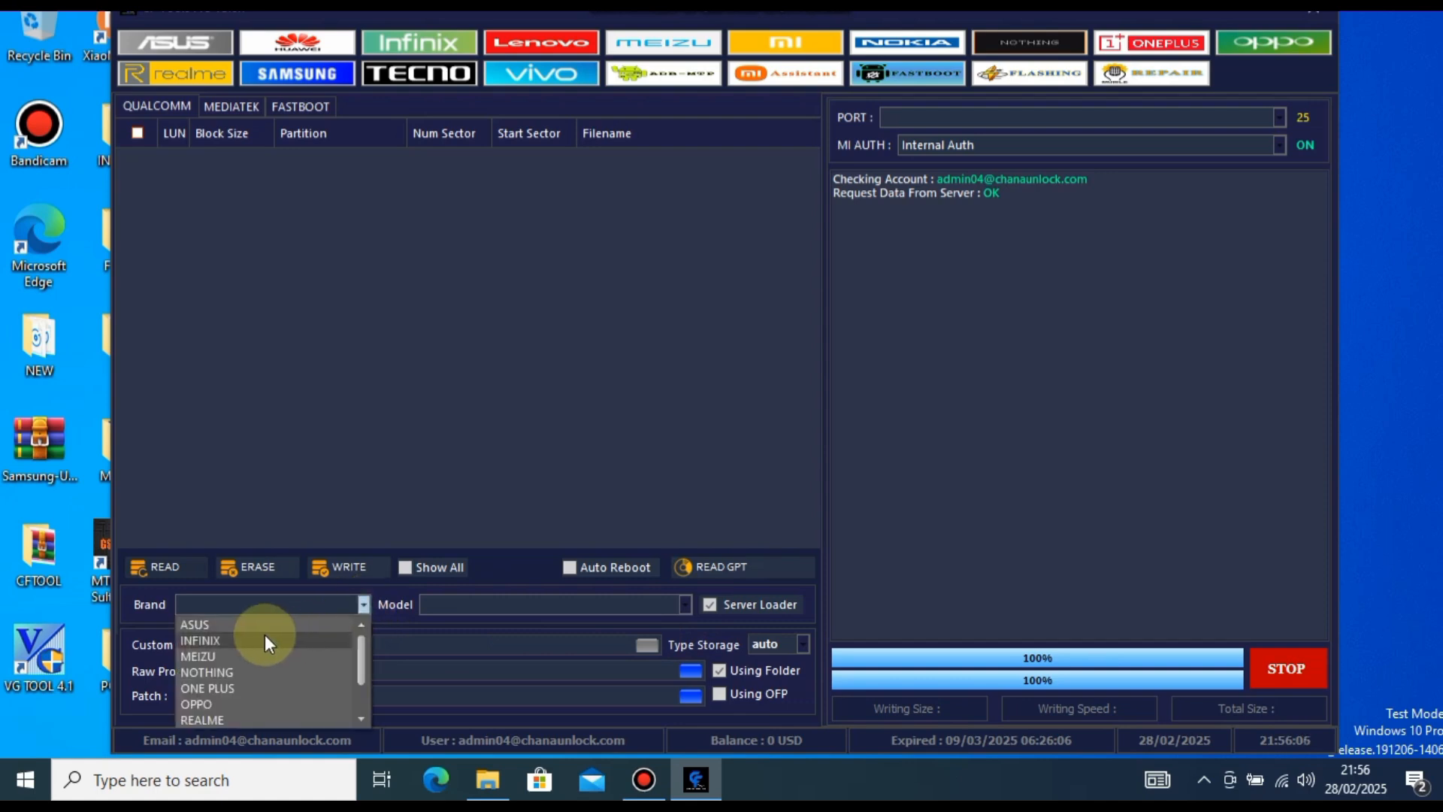
pyautogui.scroll(-1, 263, 635)
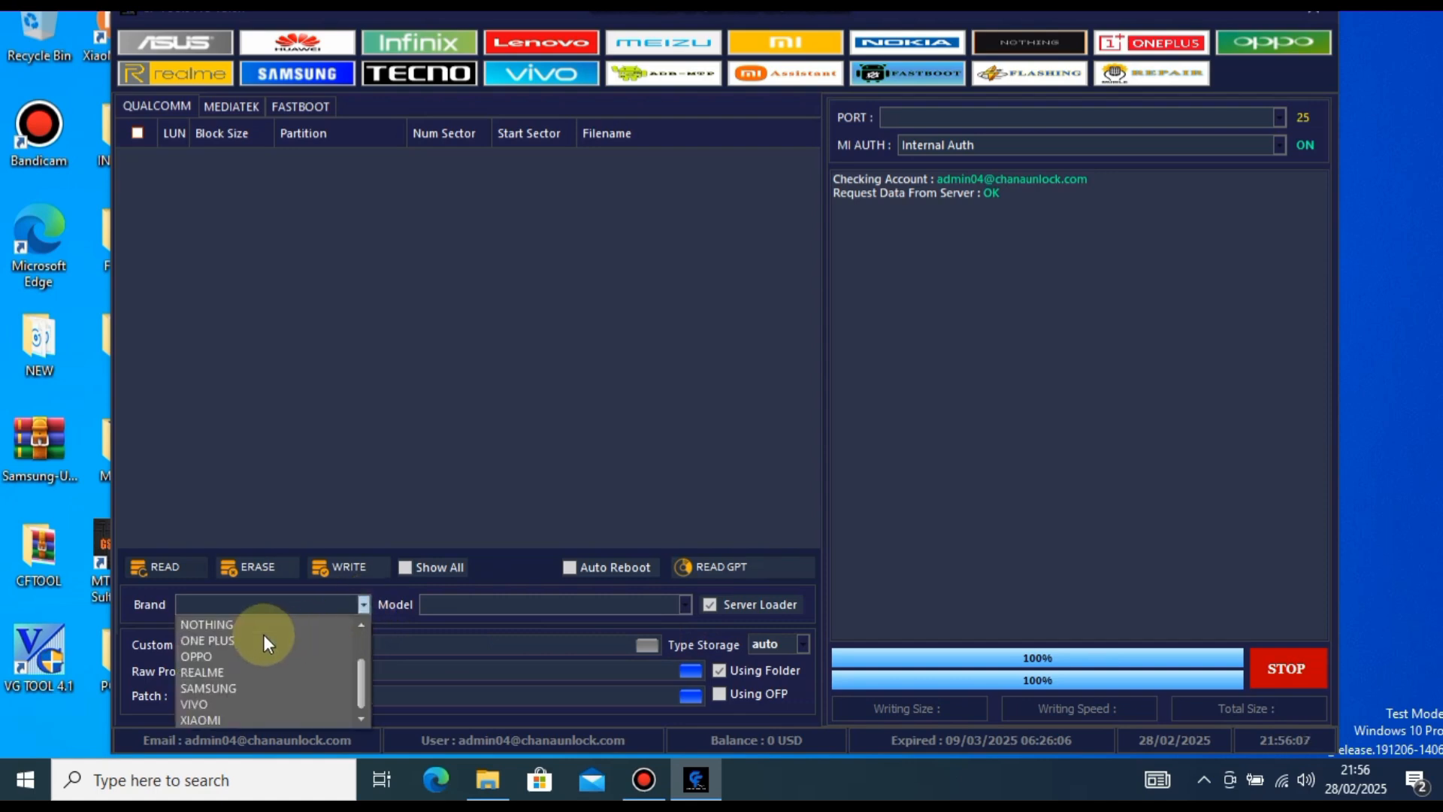
pyautogui.click(214, 704)
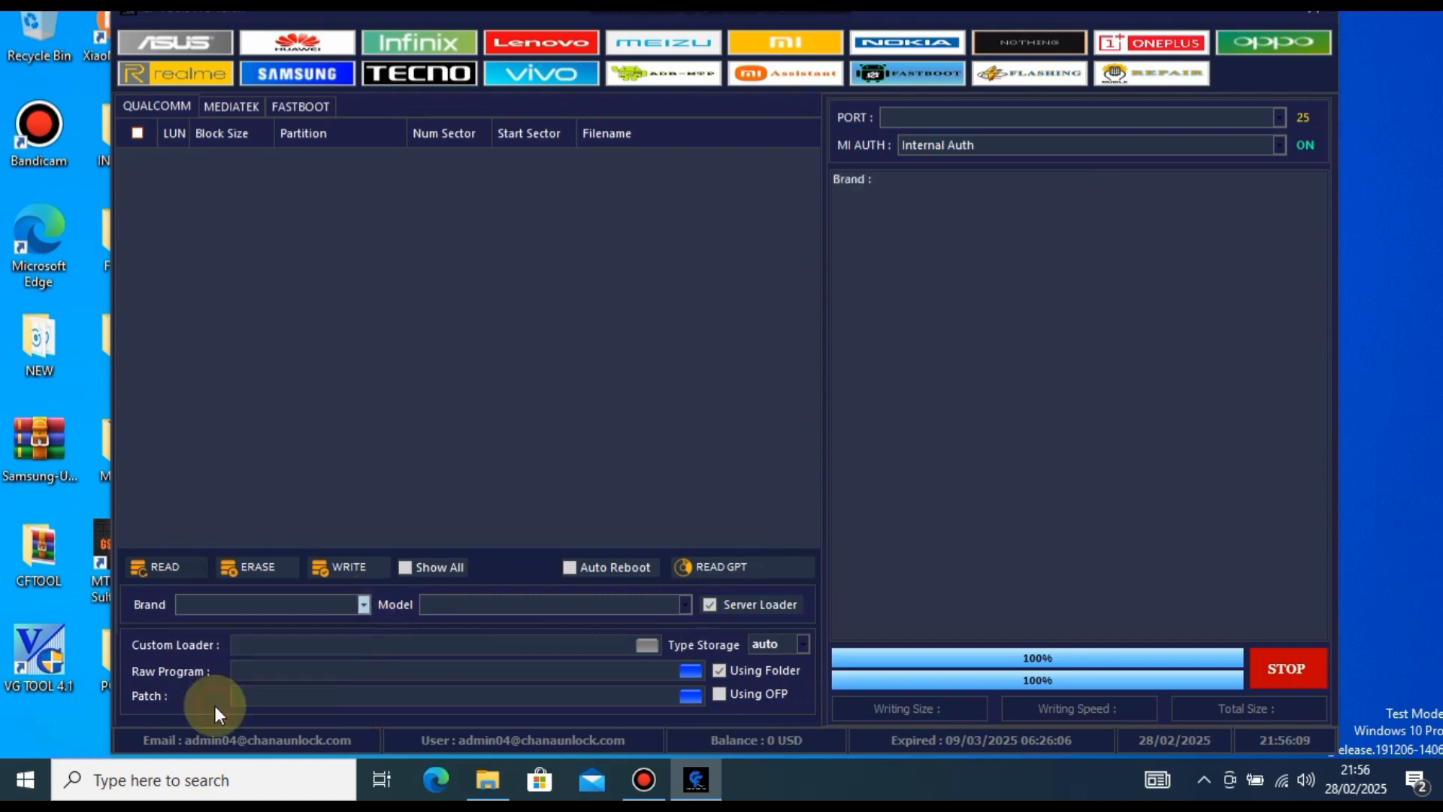
# Set the phone model to Y93 | Y95 and check its model code in the log
pyautogui.click(685, 605)
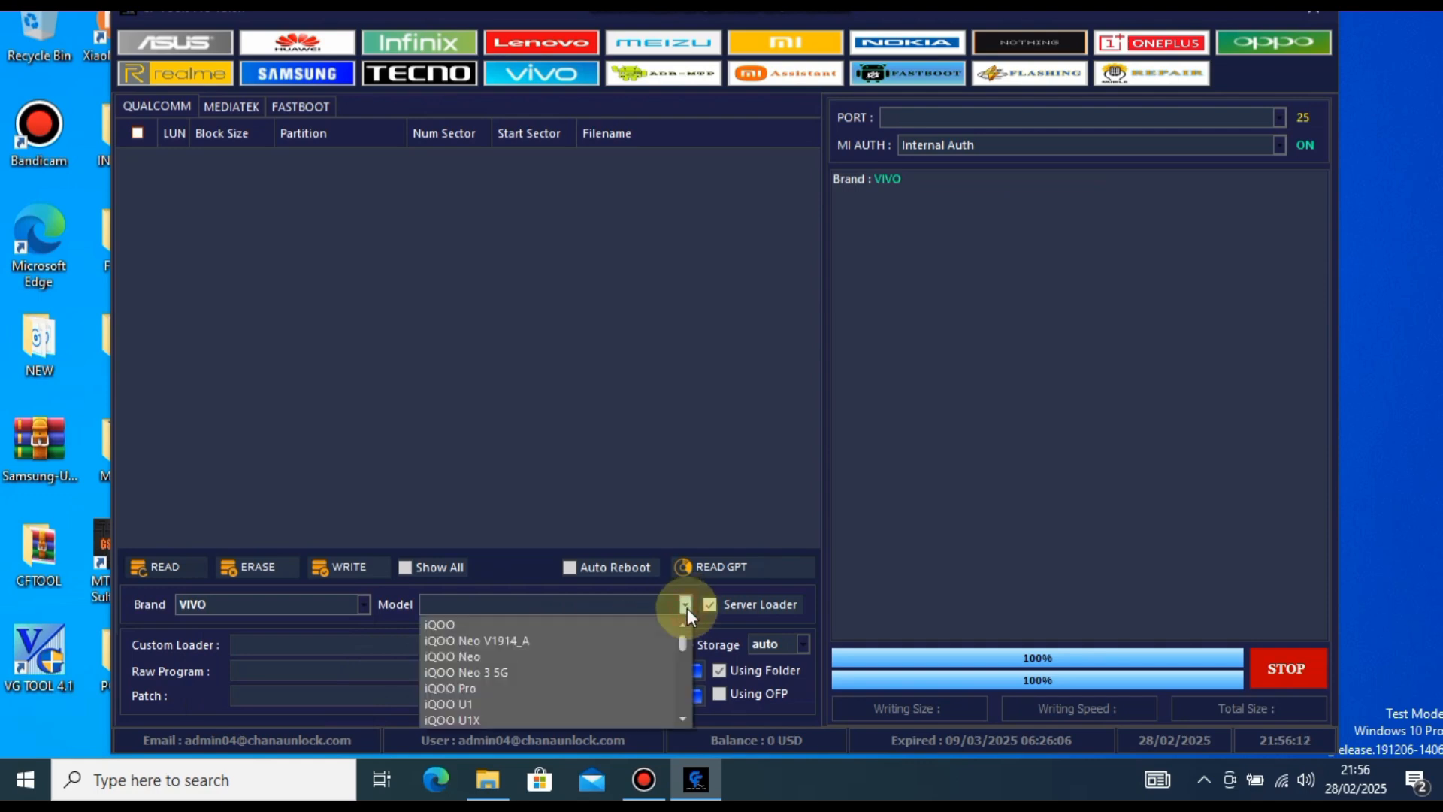
pyautogui.scroll(-1, 512, 647)
pyautogui.scroll(-5, 513, 647)
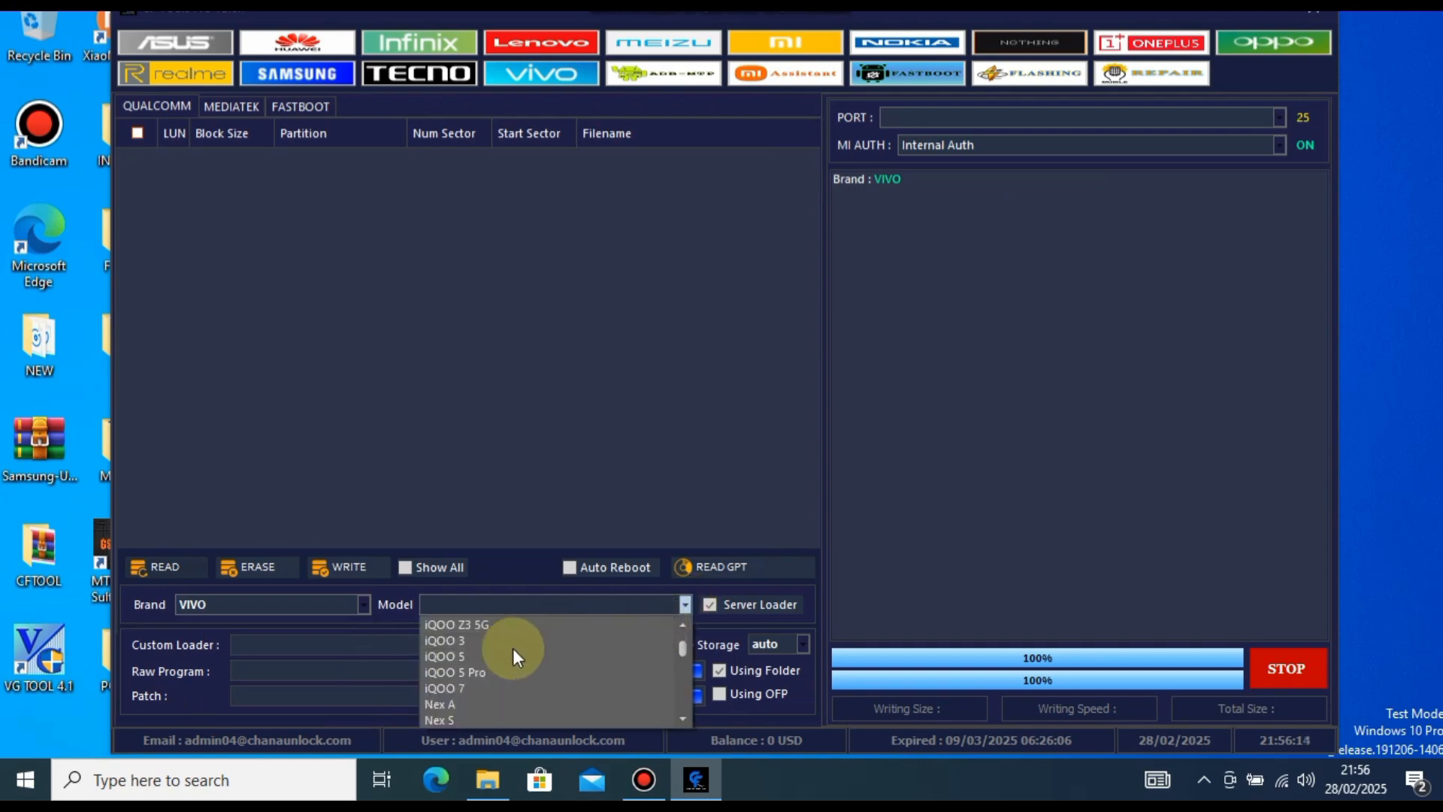
pyautogui.scroll(-5, 513, 648)
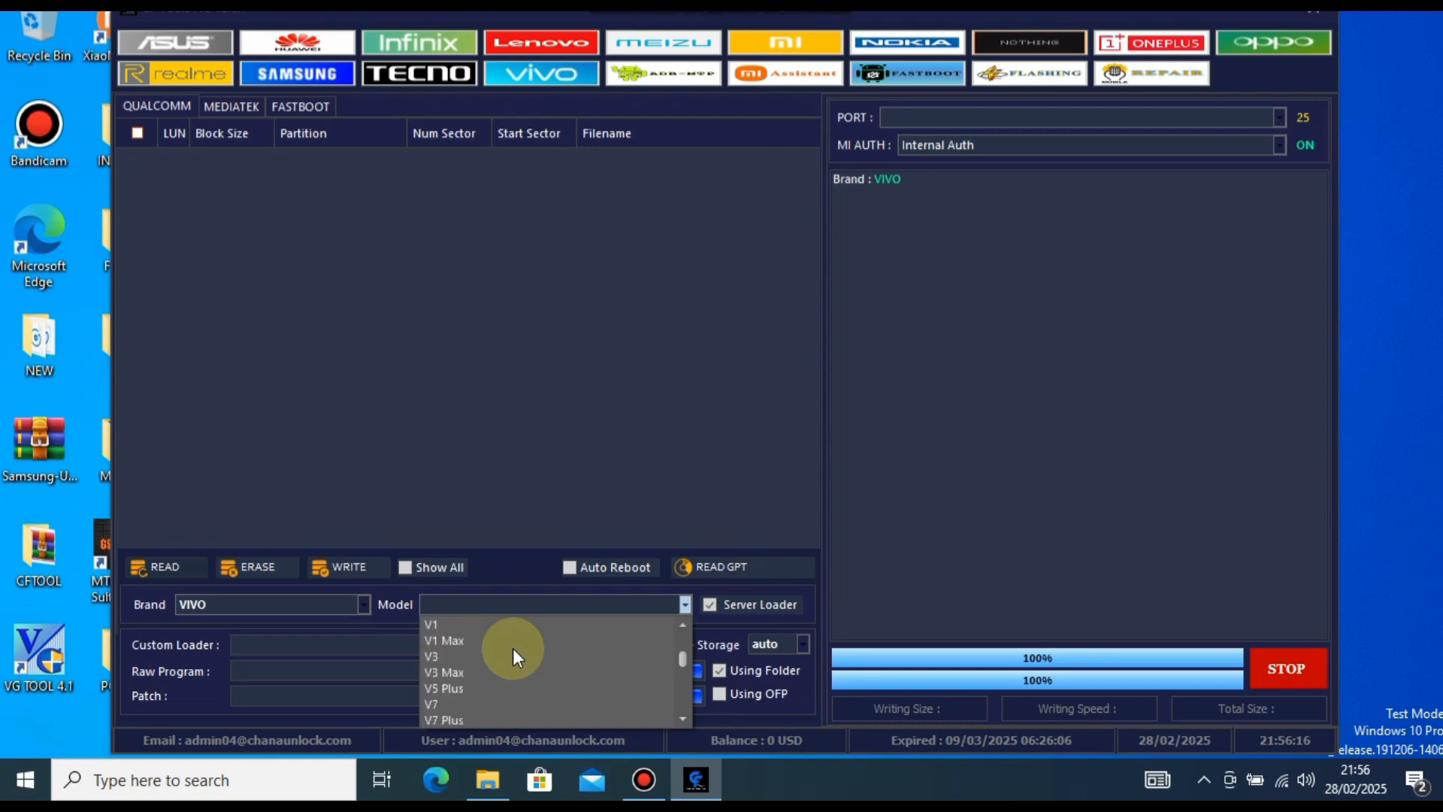
pyautogui.scroll(-5, 513, 647)
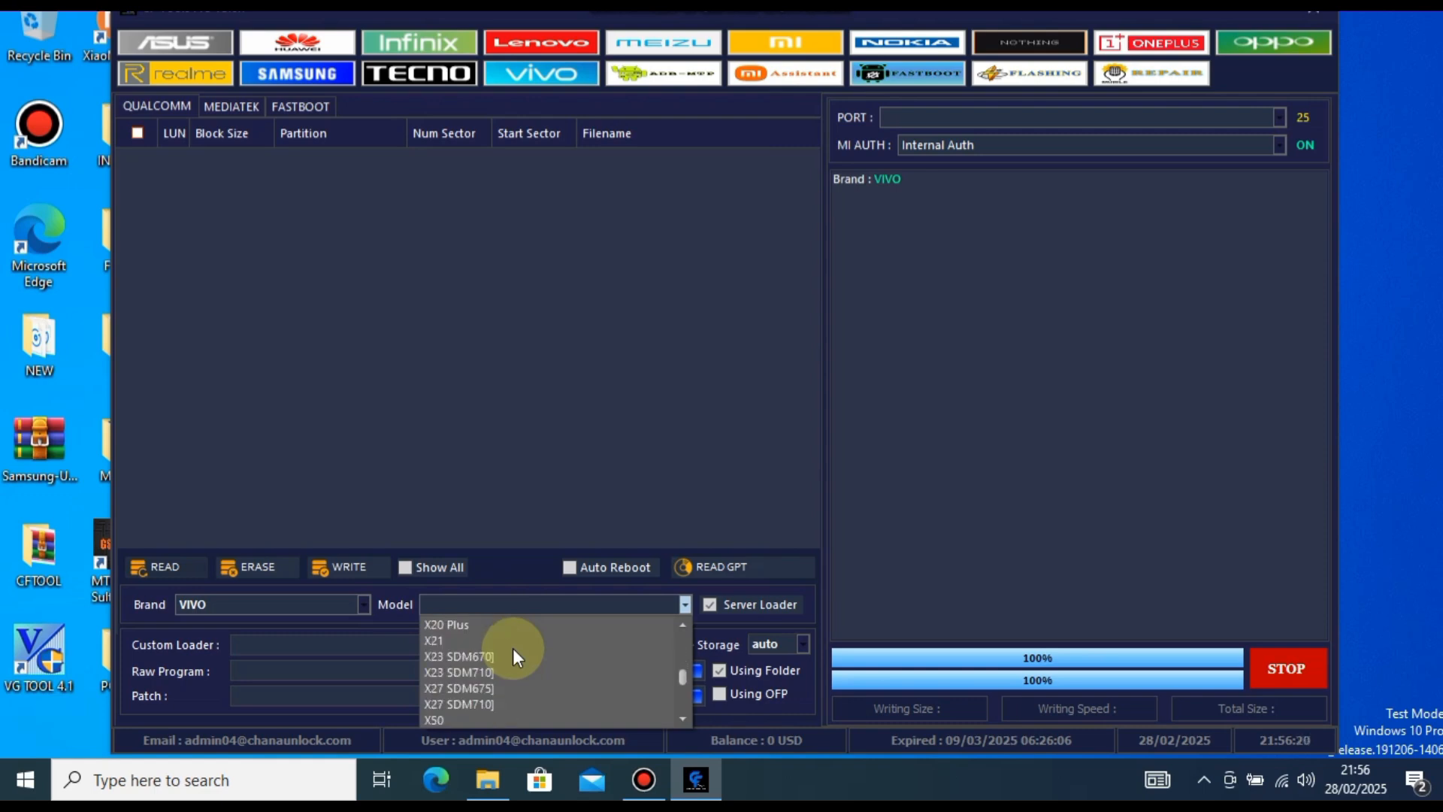
pyautogui.scroll(-5, 512, 648)
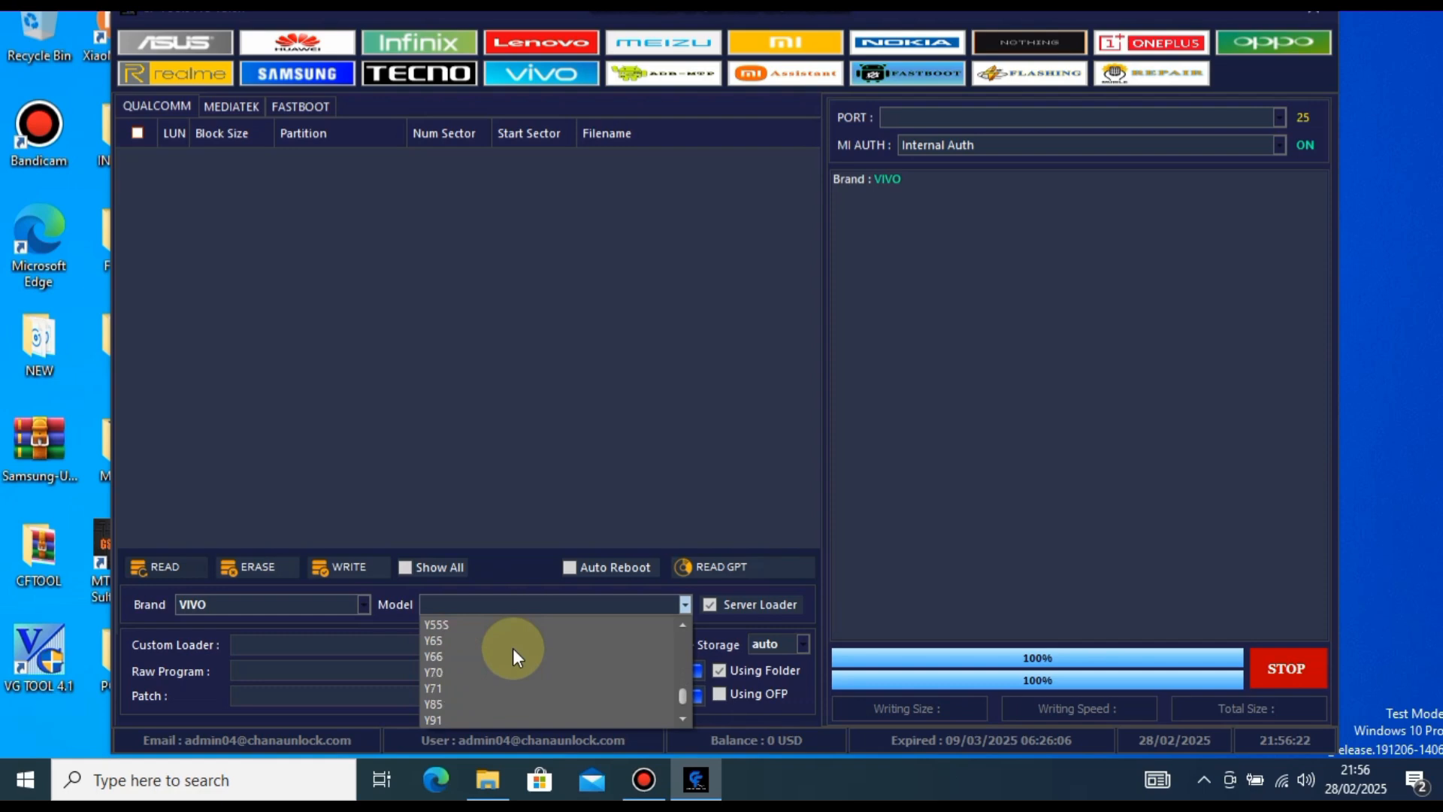
pyautogui.scroll(-2, 513, 648)
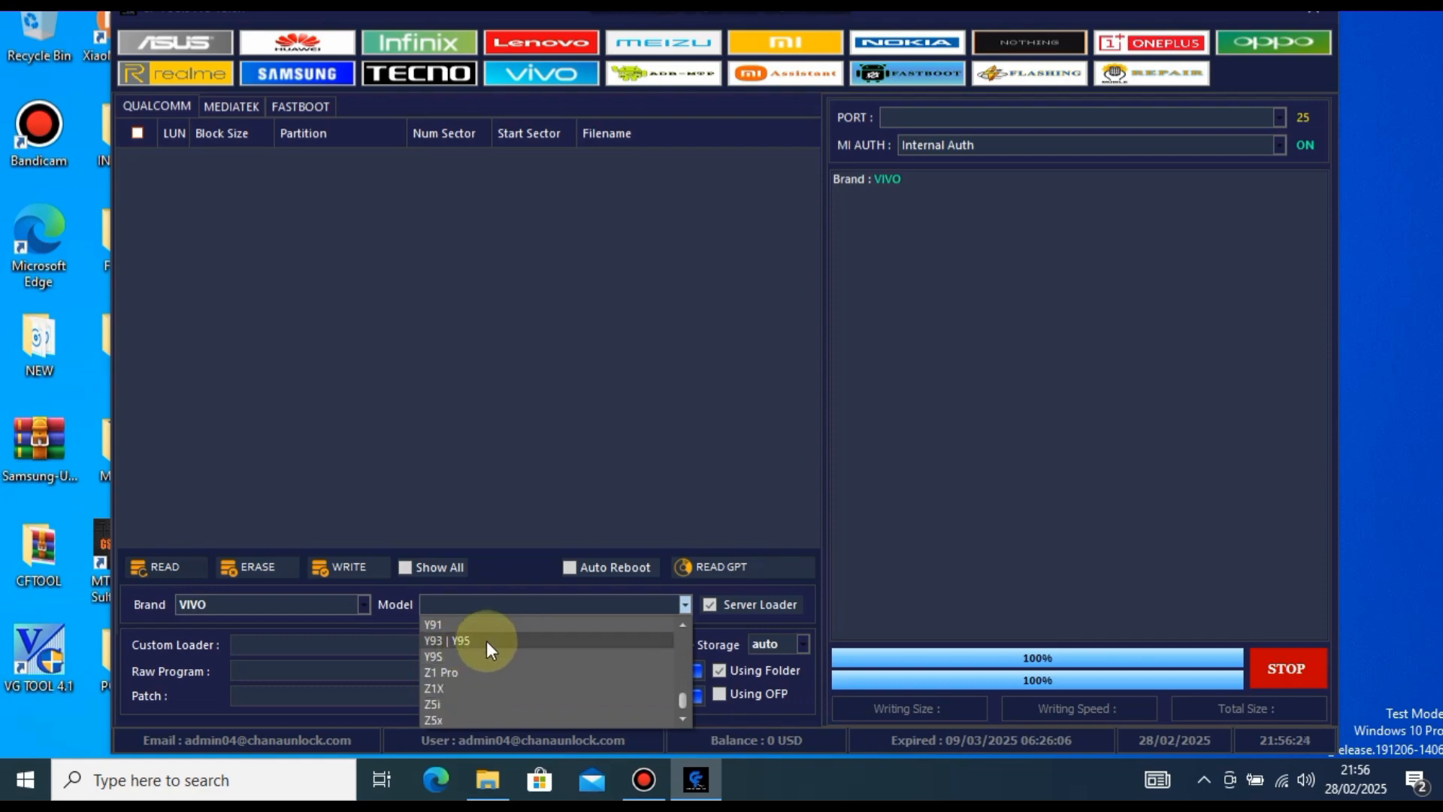
pyautogui.click(486, 640)
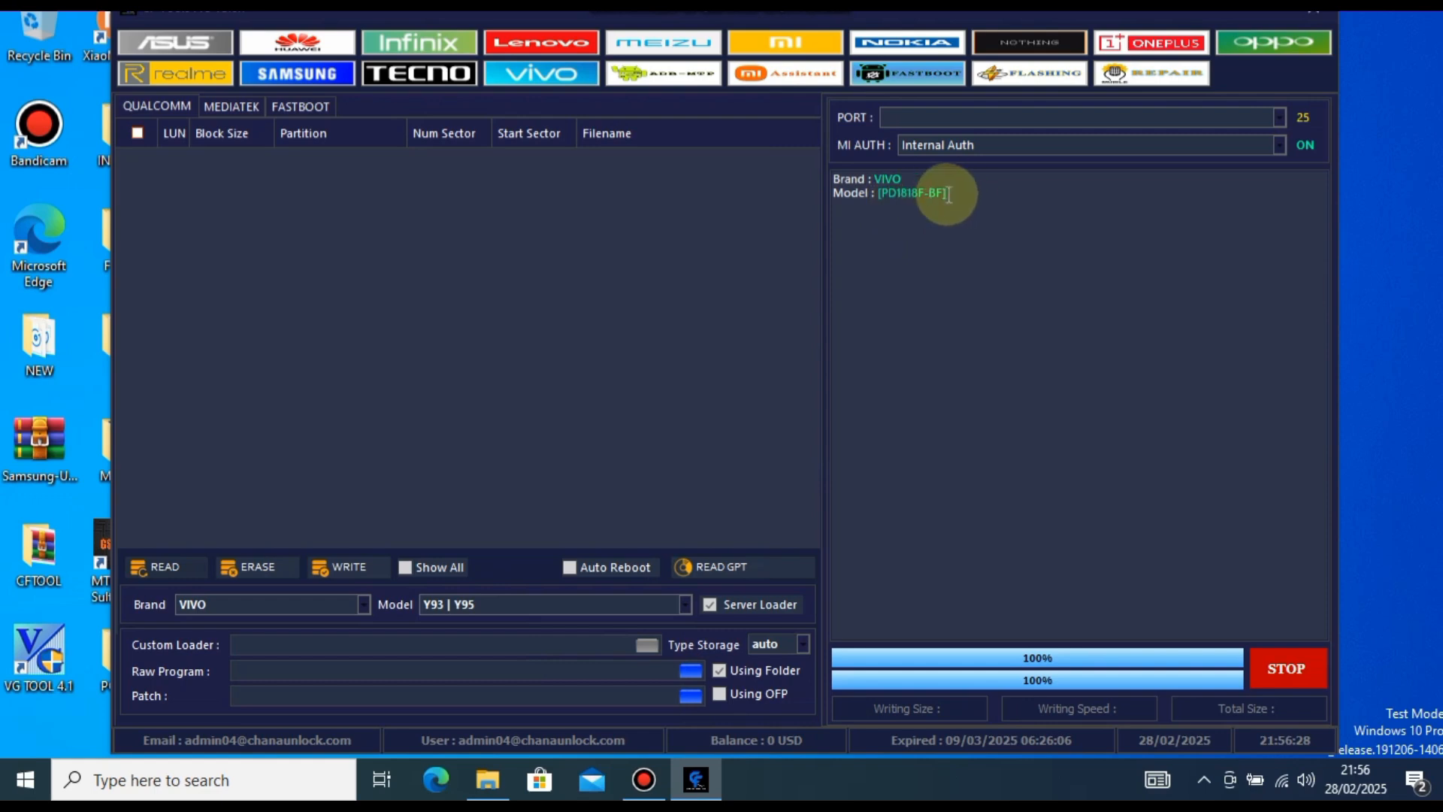
pyautogui.moveTo(975, 193); pyautogui.dragTo(924, 194)
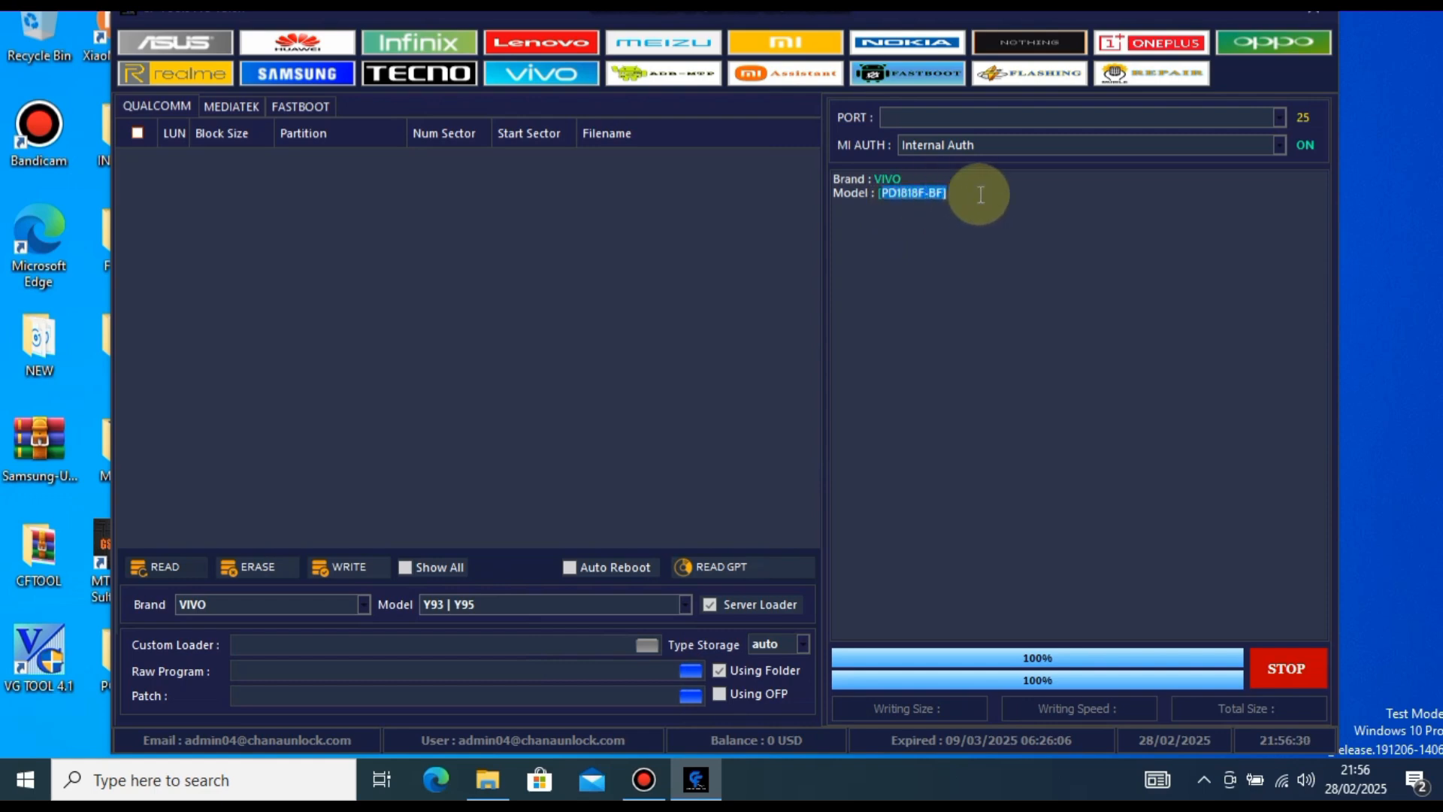
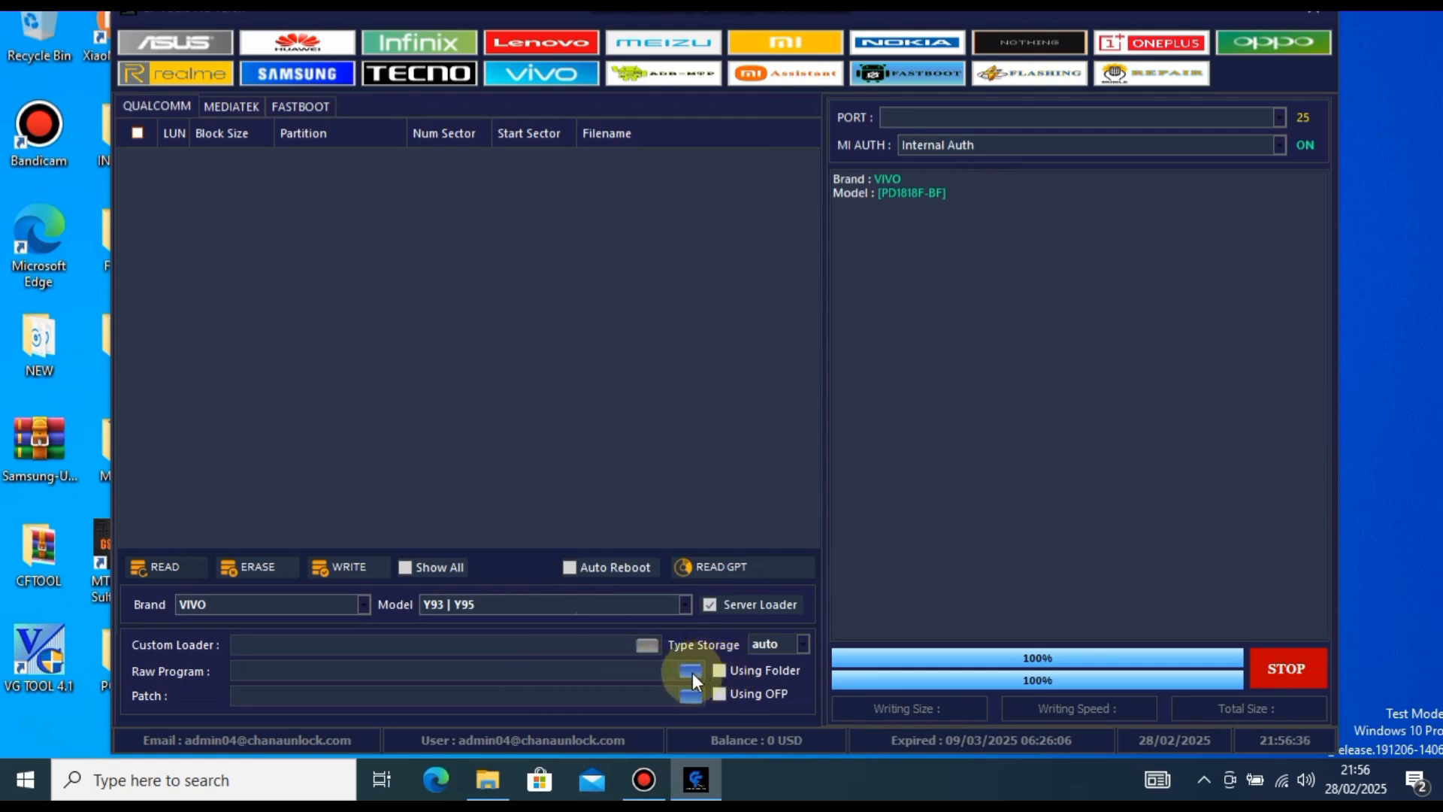
# With Using Folder off, load the second rawprogram_unsparse_no_qcn_PD1818BF_EX file from the split firmware folder under D:\FIRMWARE\VIVO\Y91 as the raw program
pyautogui.click(690, 669)
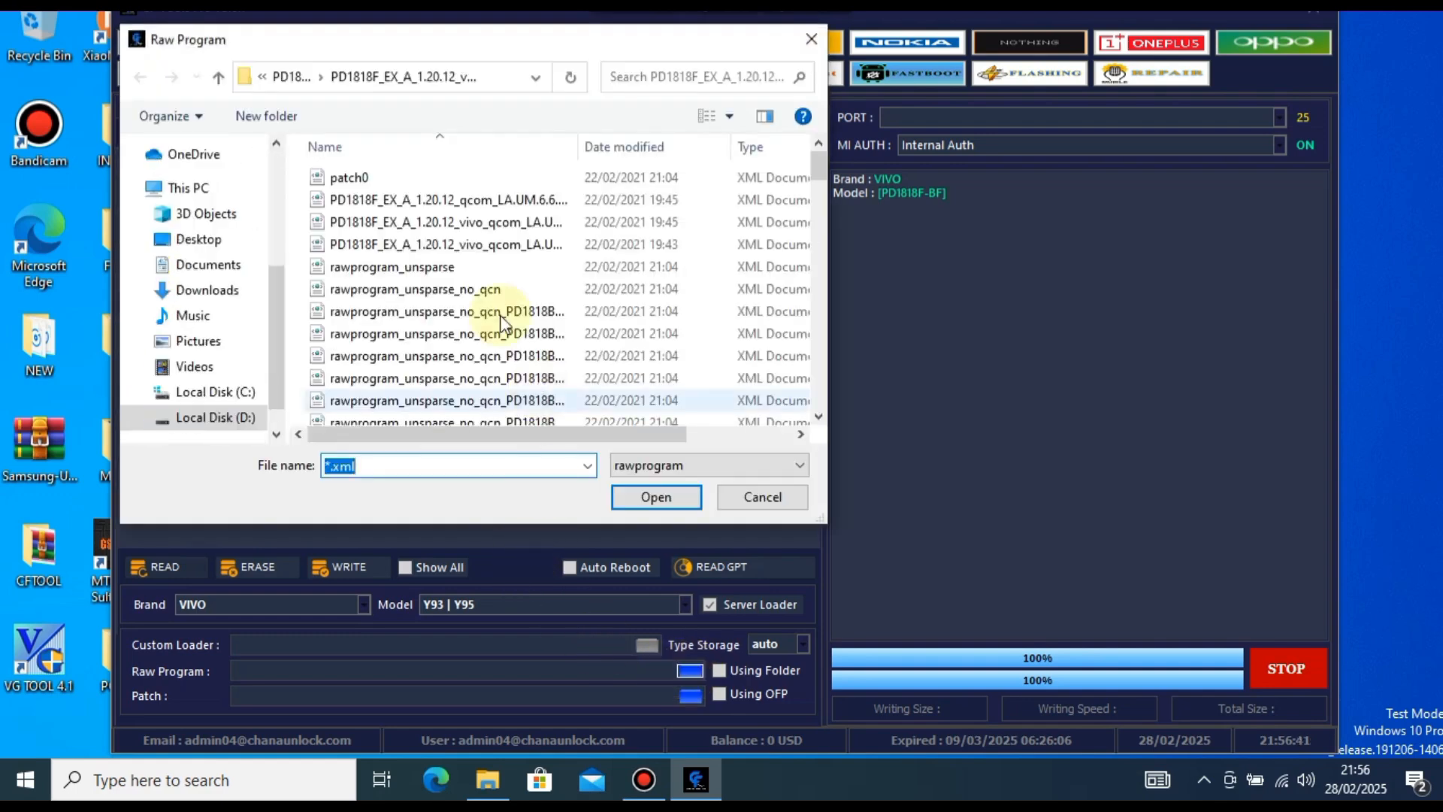
pyautogui.click(199, 419)
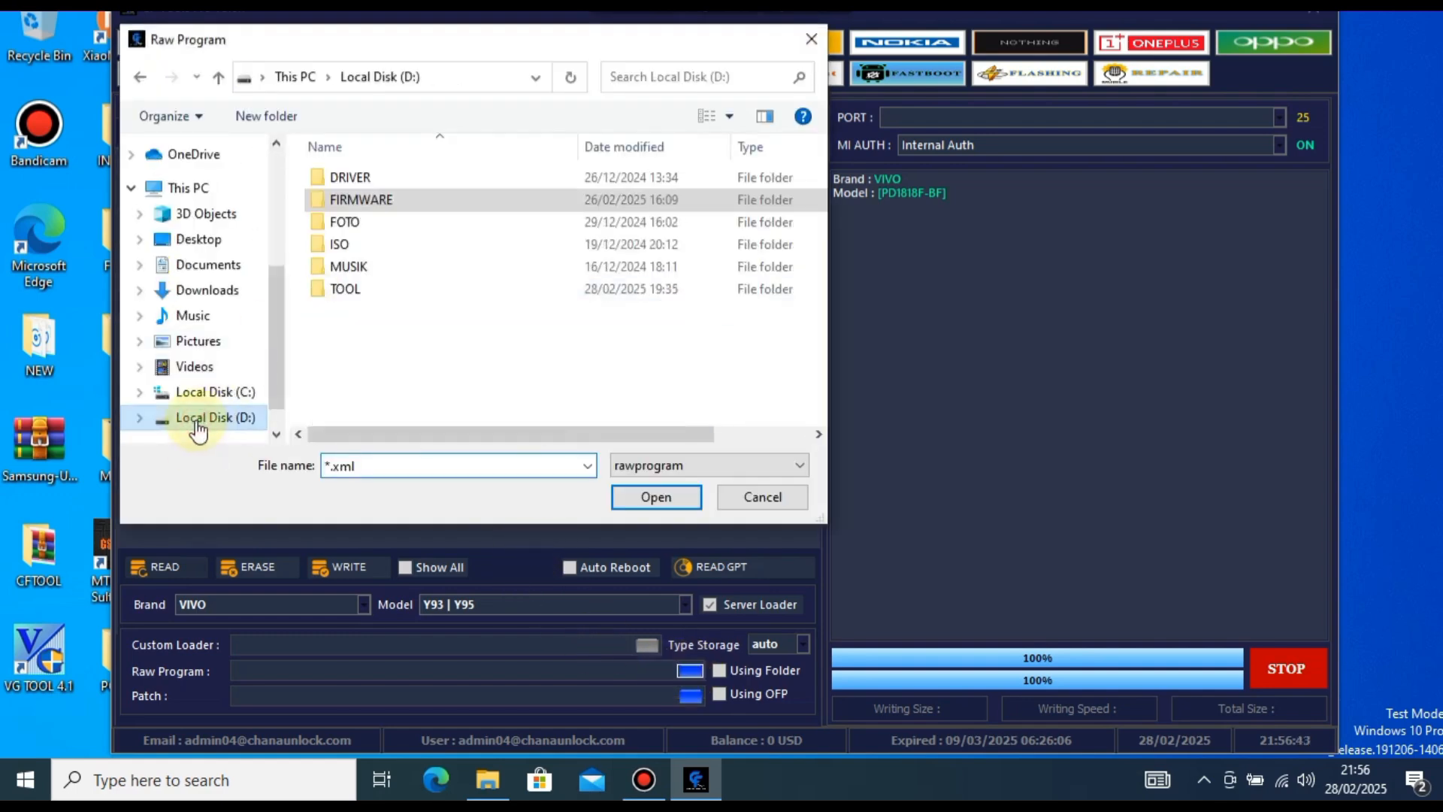
pyautogui.click(375, 209)
pyautogui.doubleClick(376, 209)
pyautogui.doubleClick(374, 205)
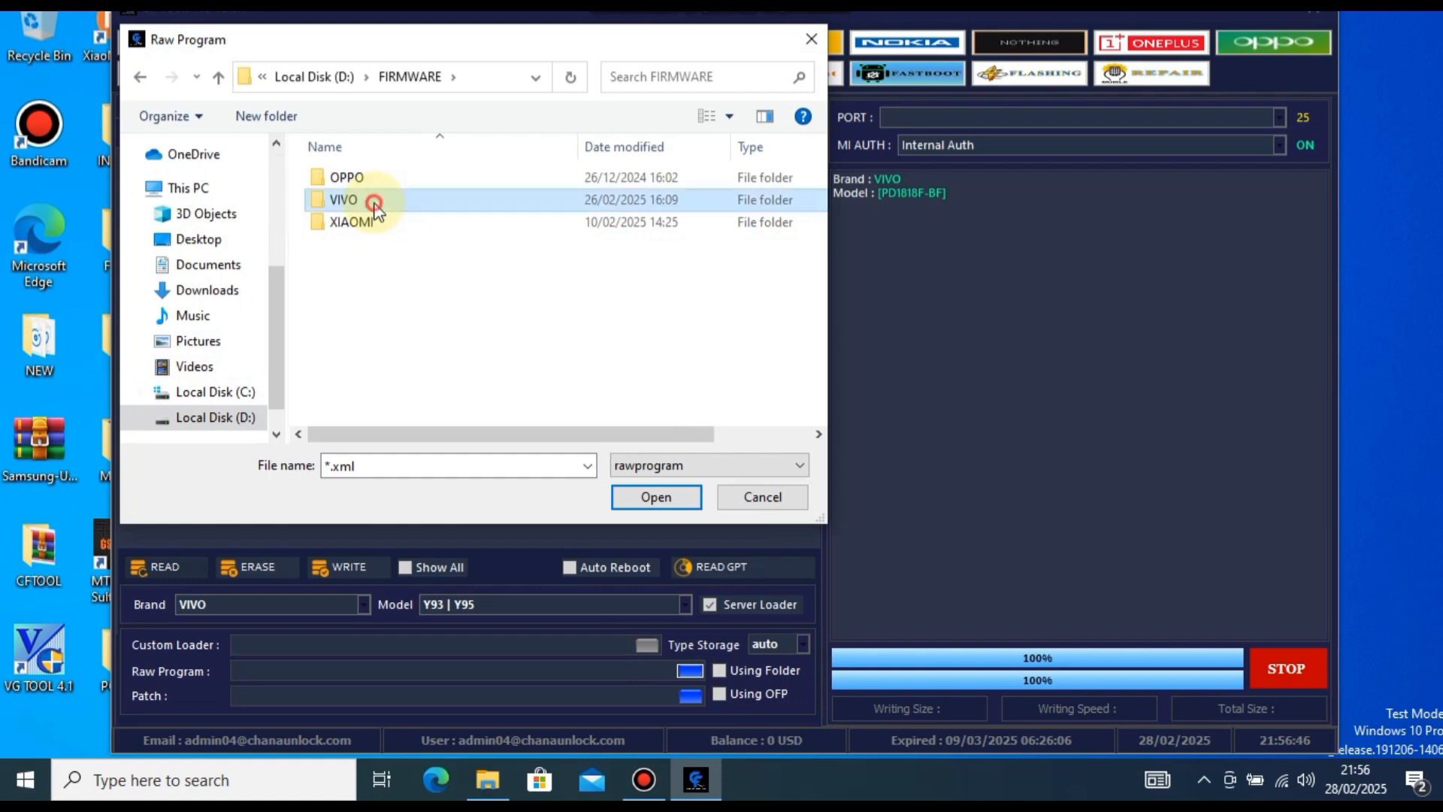
pyautogui.click(375, 180)
pyautogui.doubleClick(375, 181)
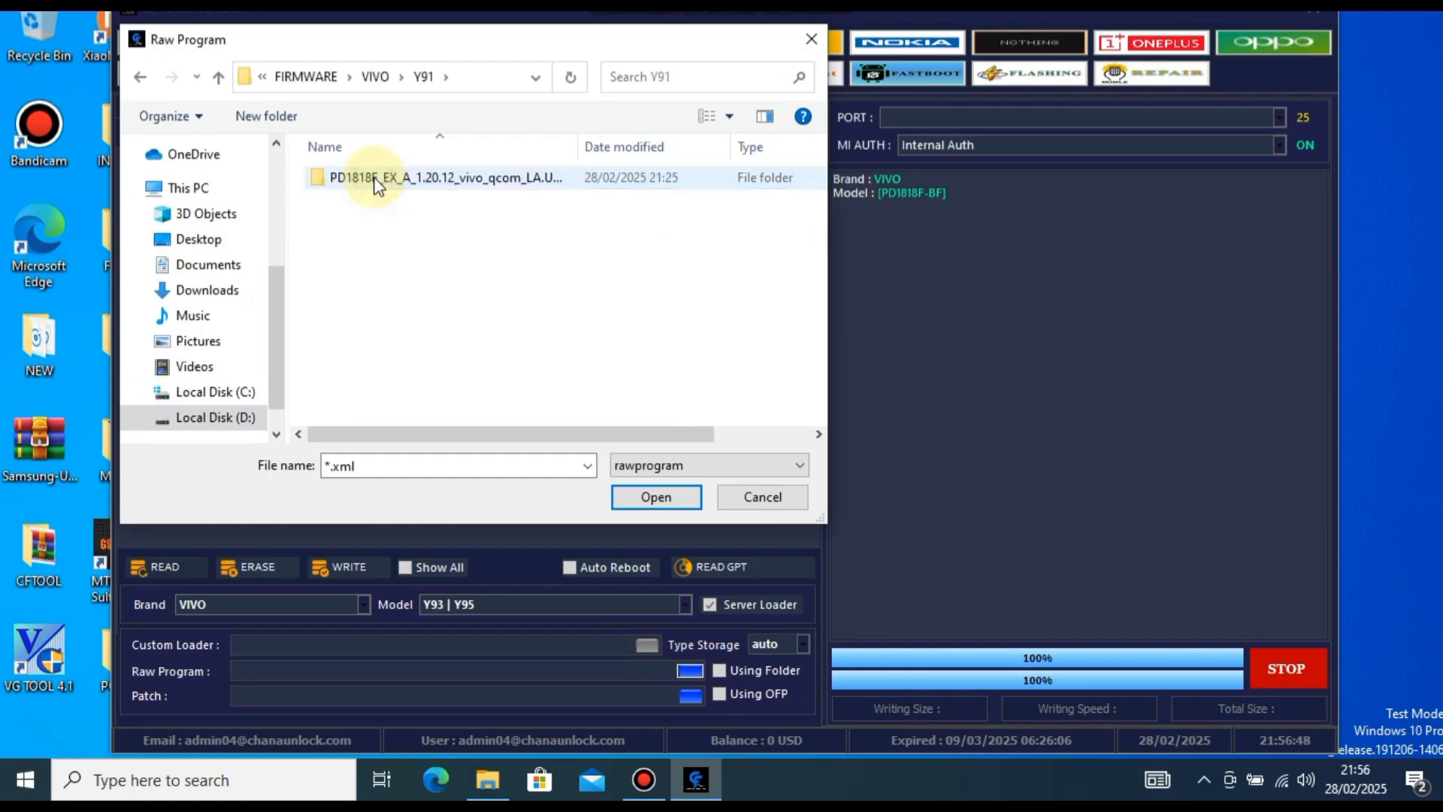
pyautogui.click(376, 184)
pyautogui.doubleClick(394, 180)
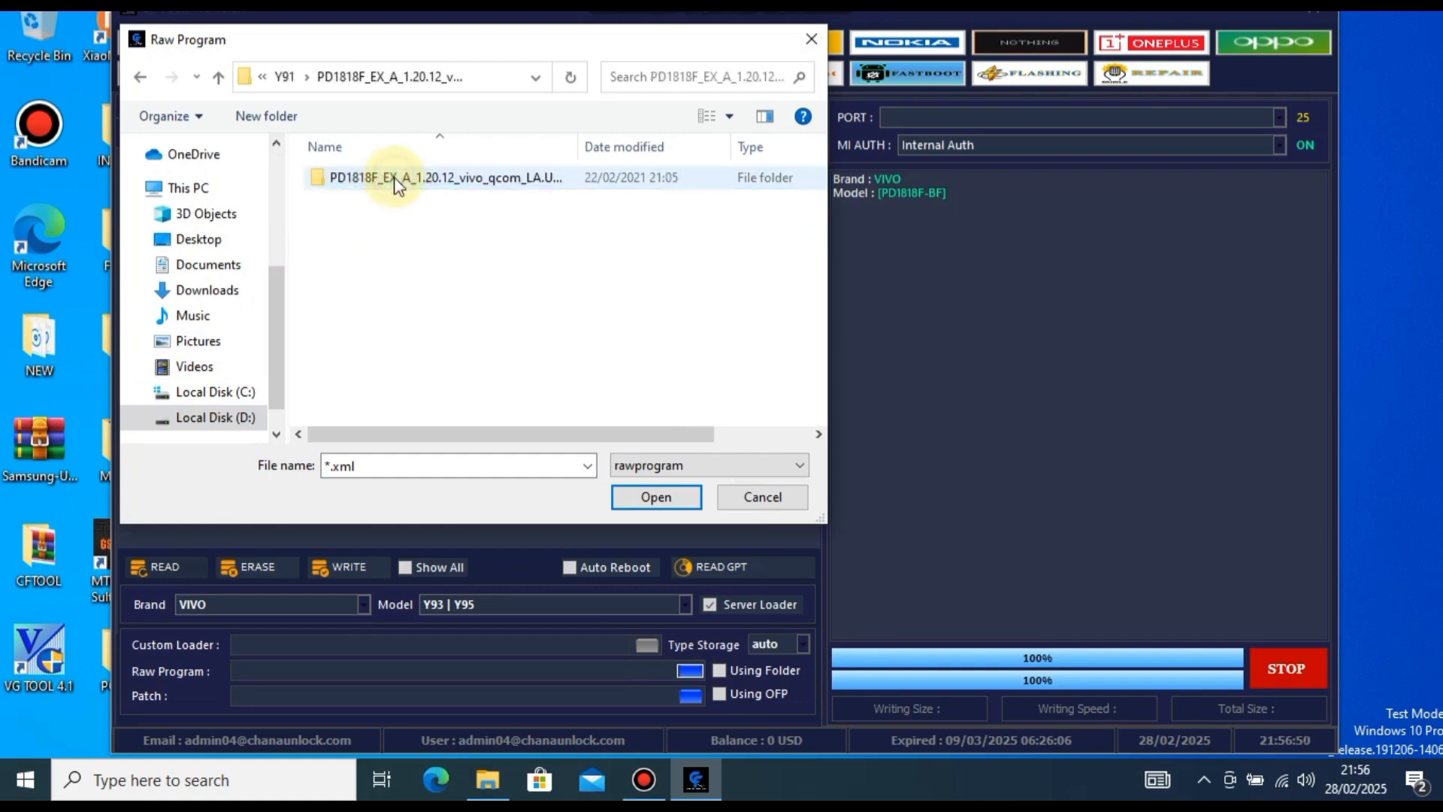
pyautogui.doubleClick(393, 179)
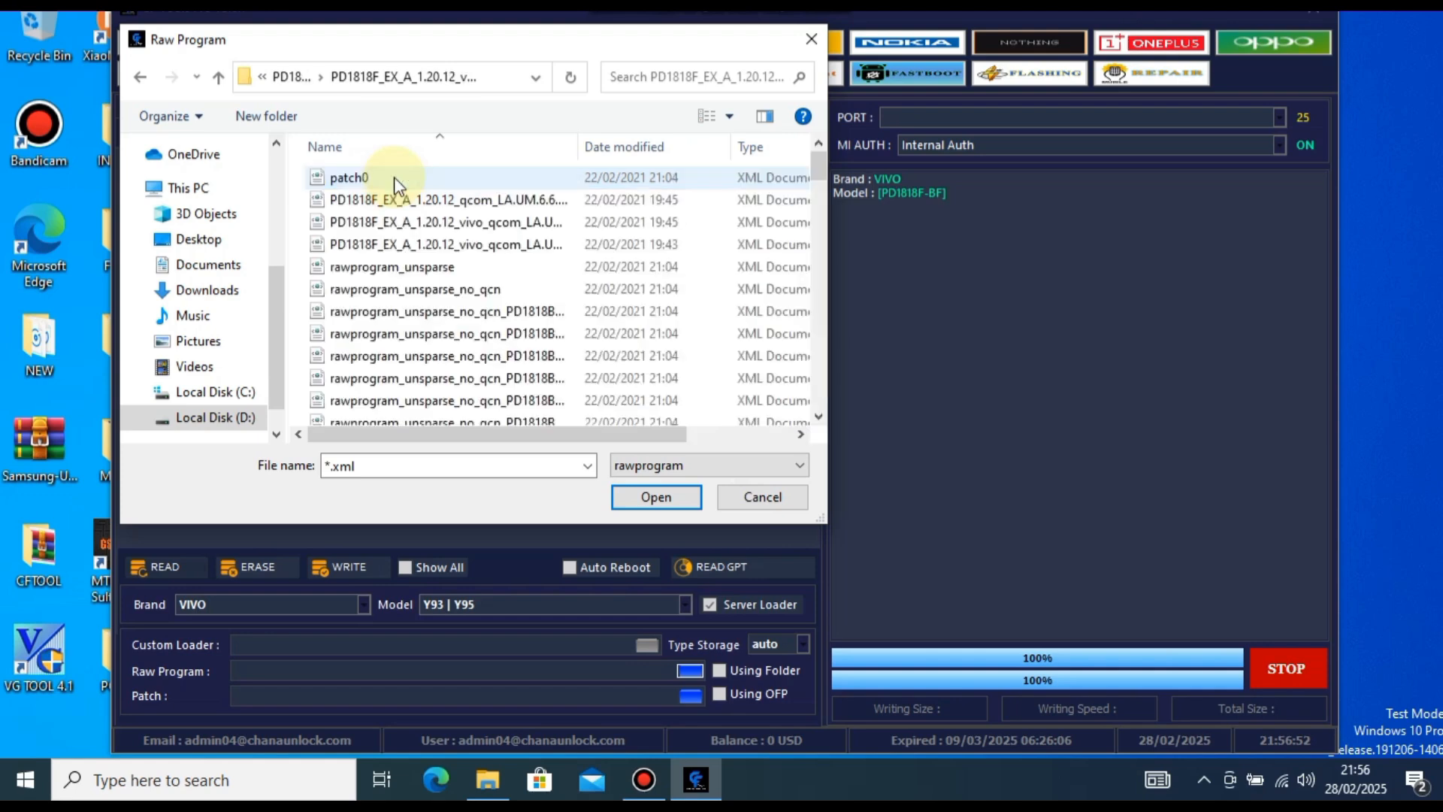
pyautogui.click(507, 333)
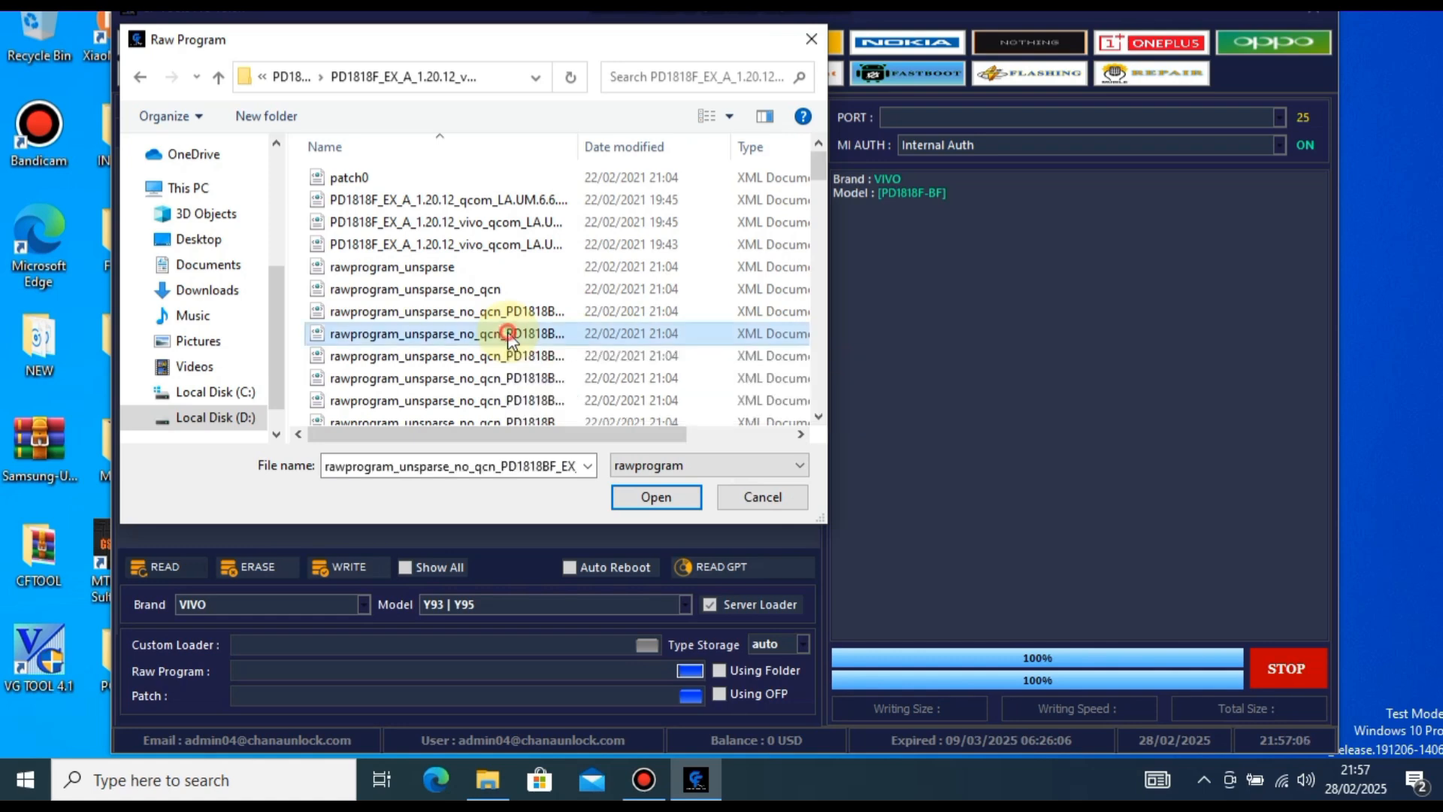
pyautogui.click(654, 498)
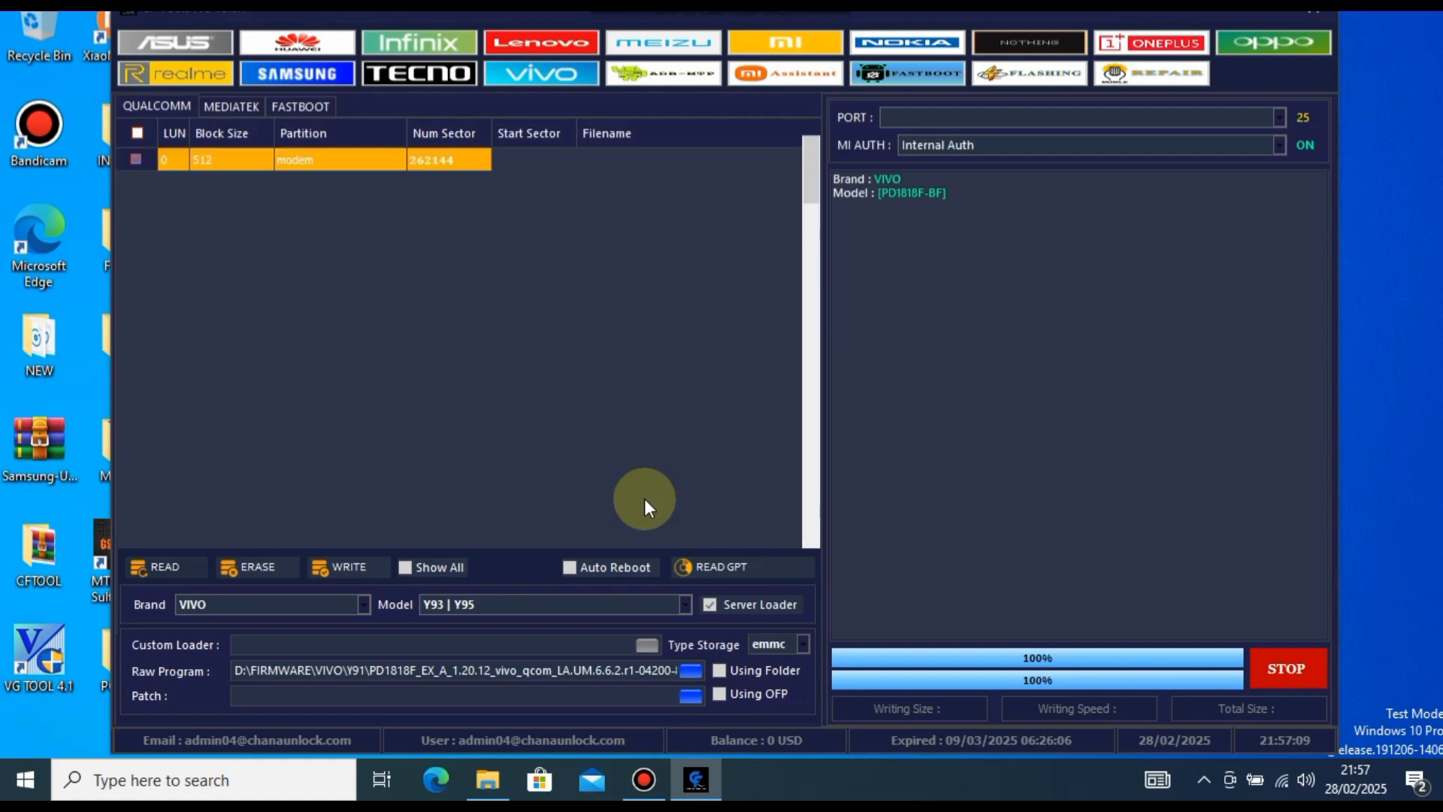
# Load patch0 from the split PD1818F_EX_A_1.20.12 firmware folder under D:\FIRMWARE\VIVO\Y91 as the patch file
pyautogui.click(681, 696)
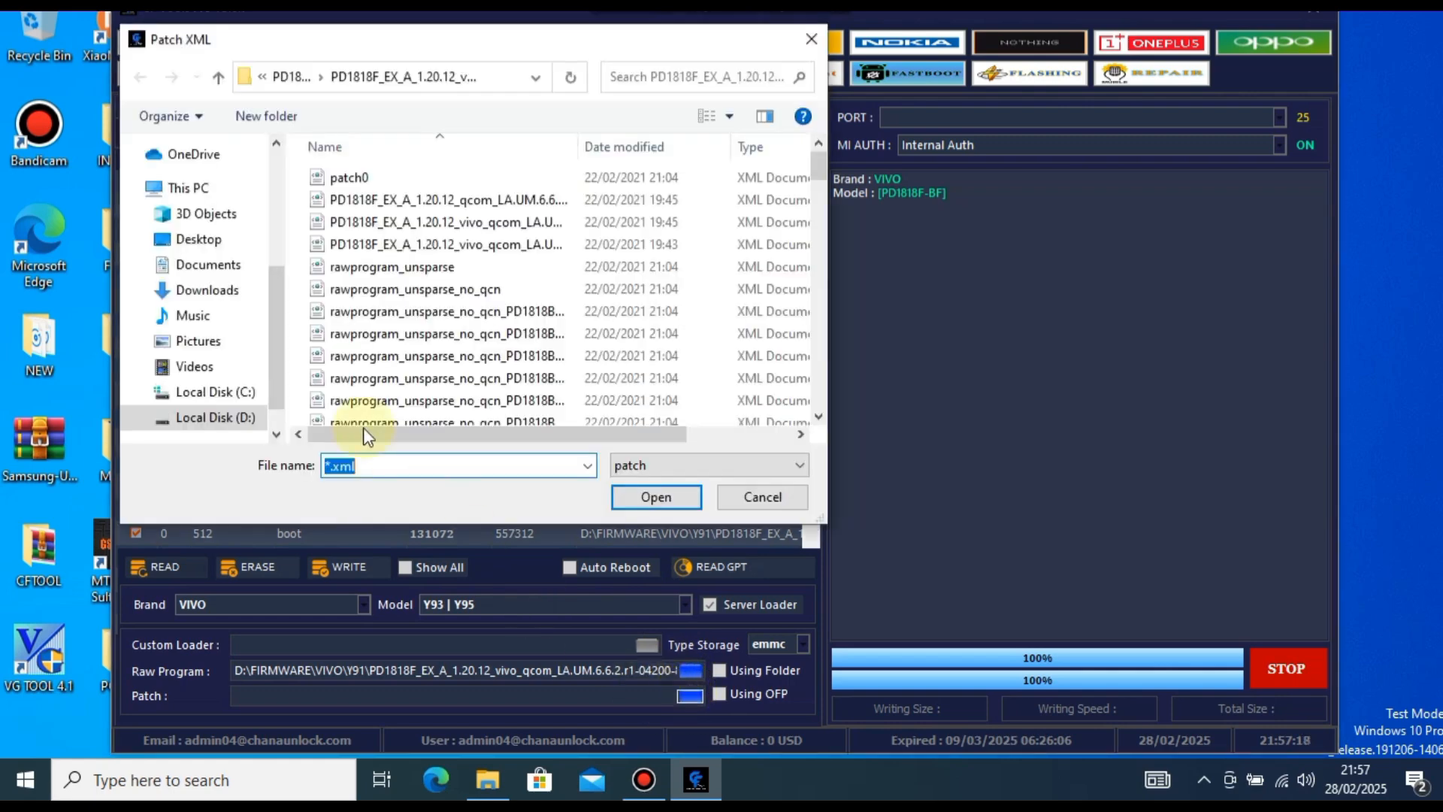
pyautogui.click(239, 414)
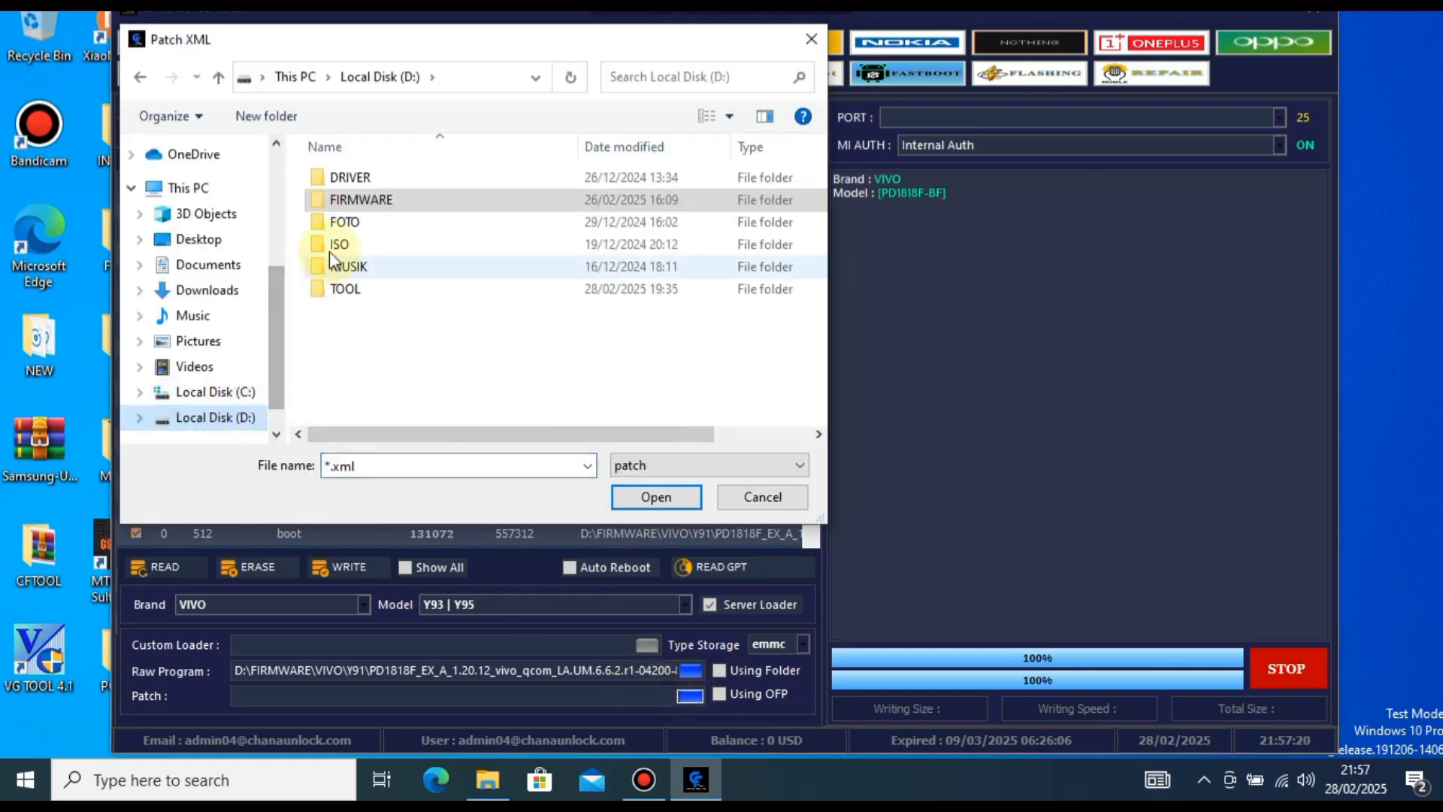
pyautogui.doubleClick(356, 200)
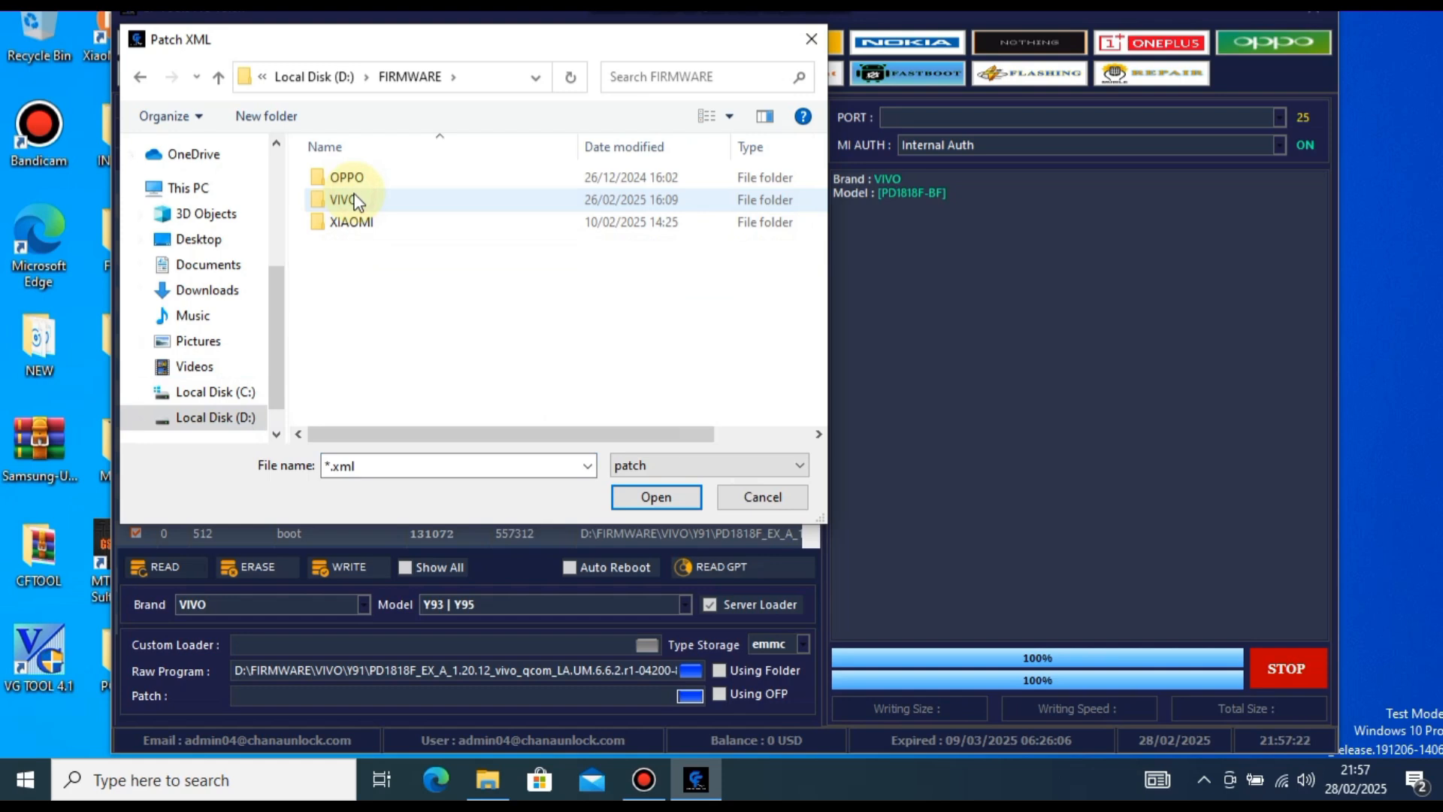
pyautogui.doubleClick(357, 200)
pyautogui.doubleClick(386, 184)
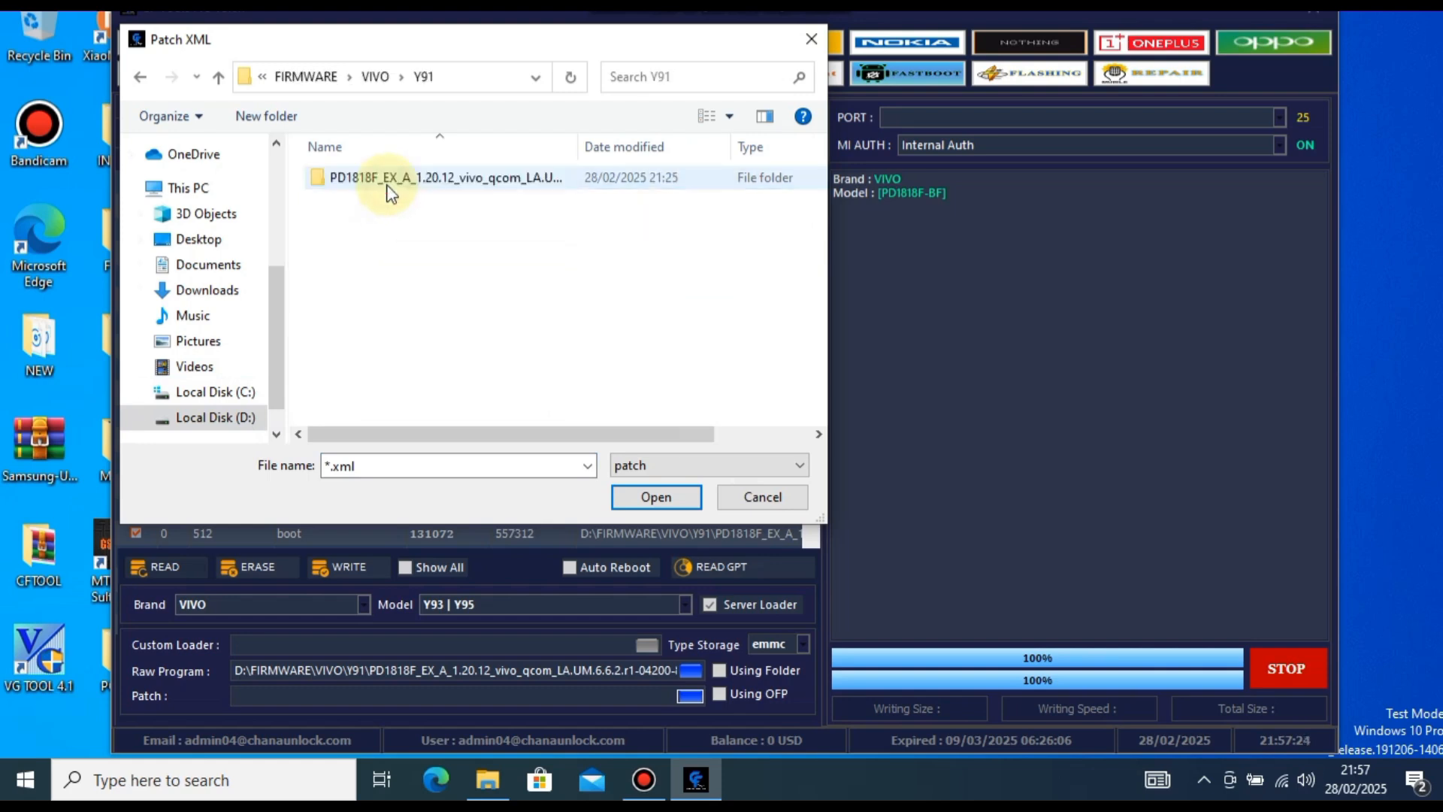
pyautogui.doubleClick(388, 181)
pyautogui.click(389, 180)
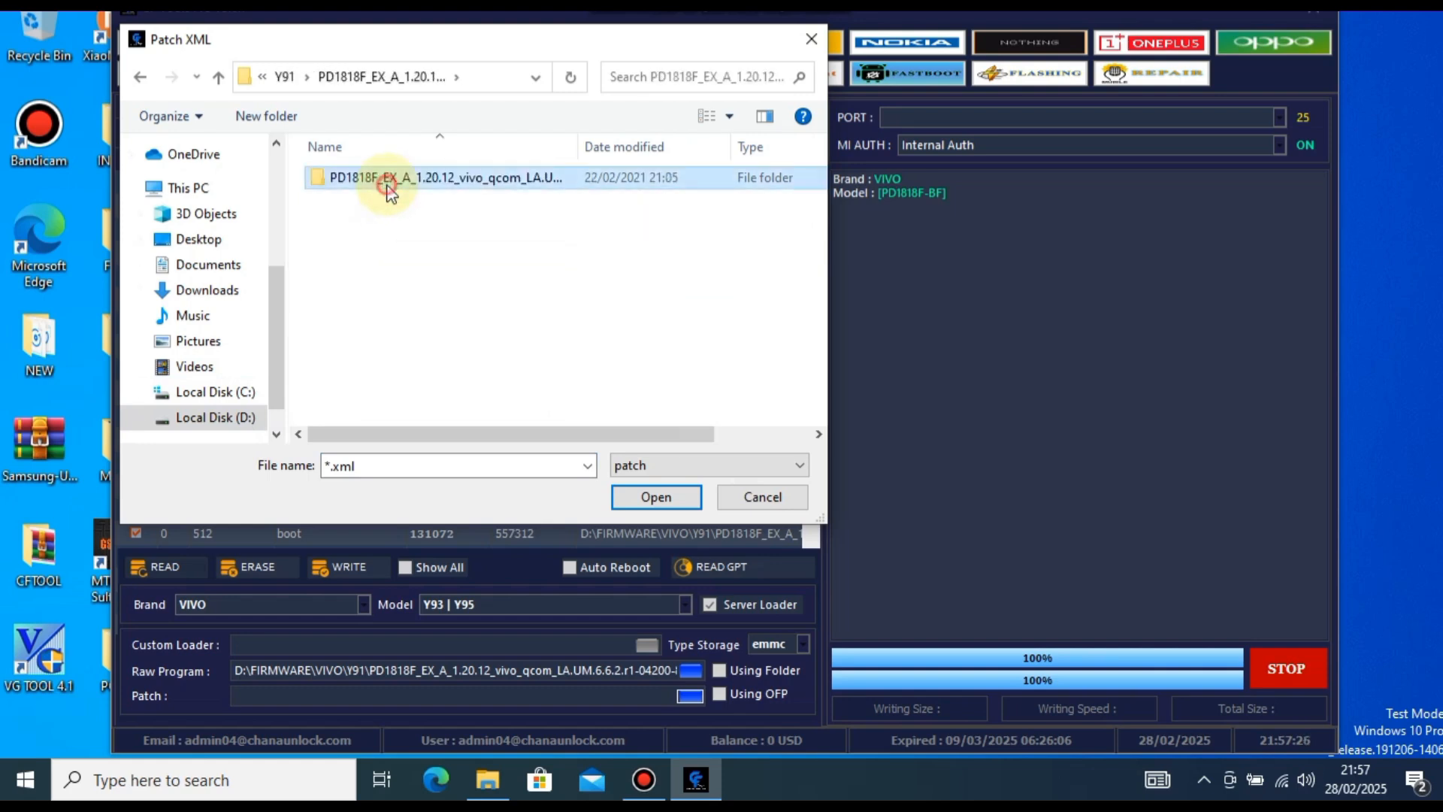
pyautogui.doubleClick(387, 188)
pyautogui.click(387, 185)
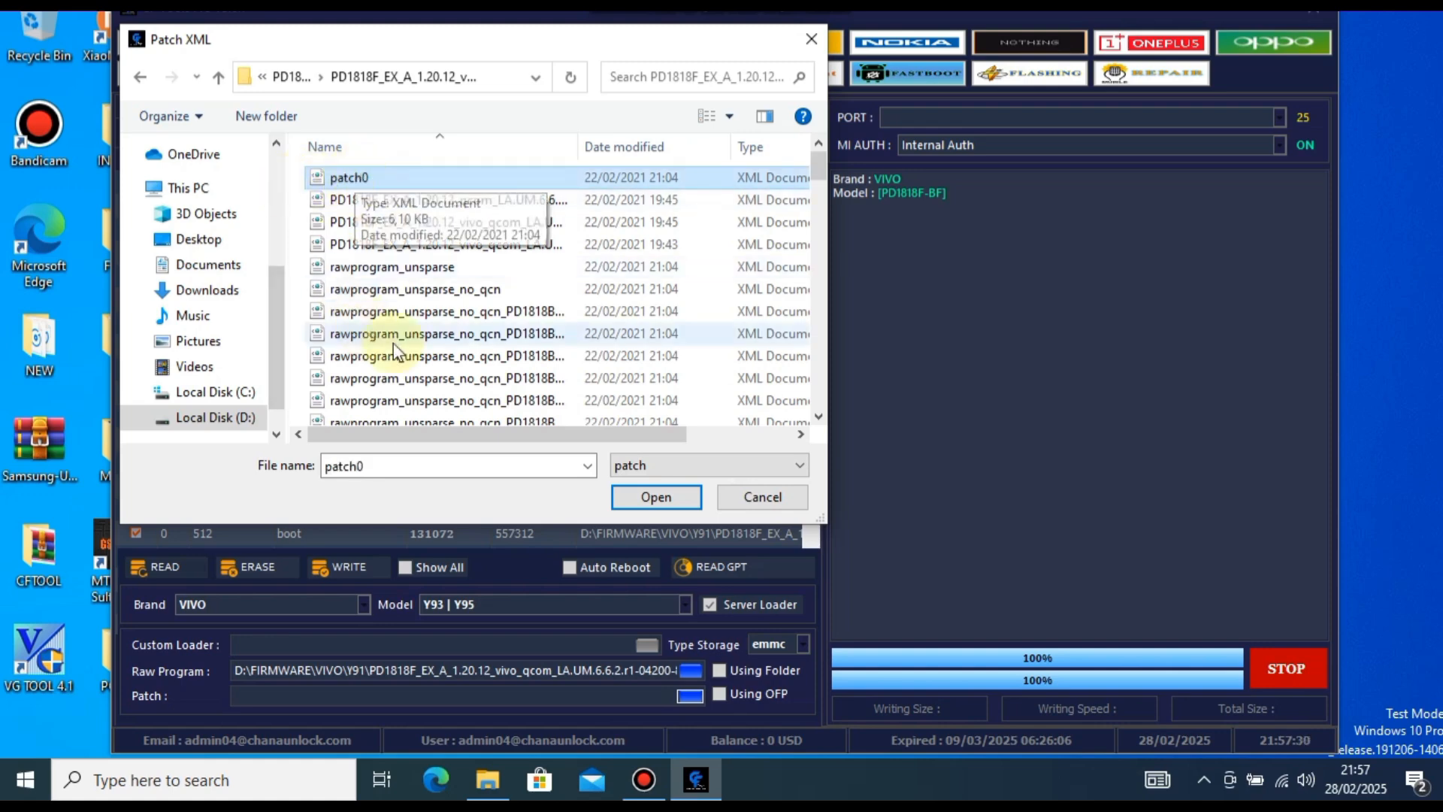
pyautogui.click(647, 497)
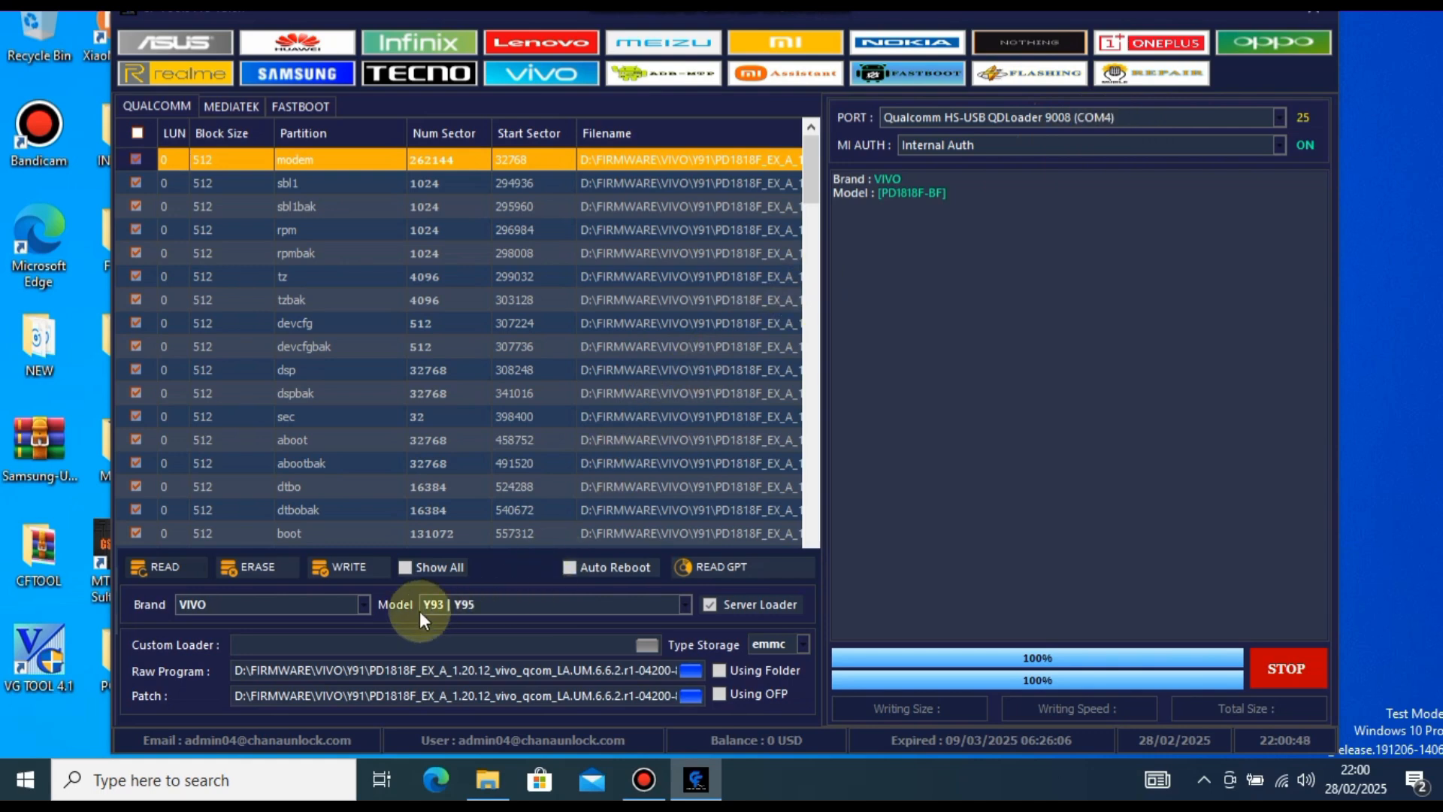
# Write the checked firmware partitions to the connected phone and check the patch entry in the log
pyautogui.click(341, 565)
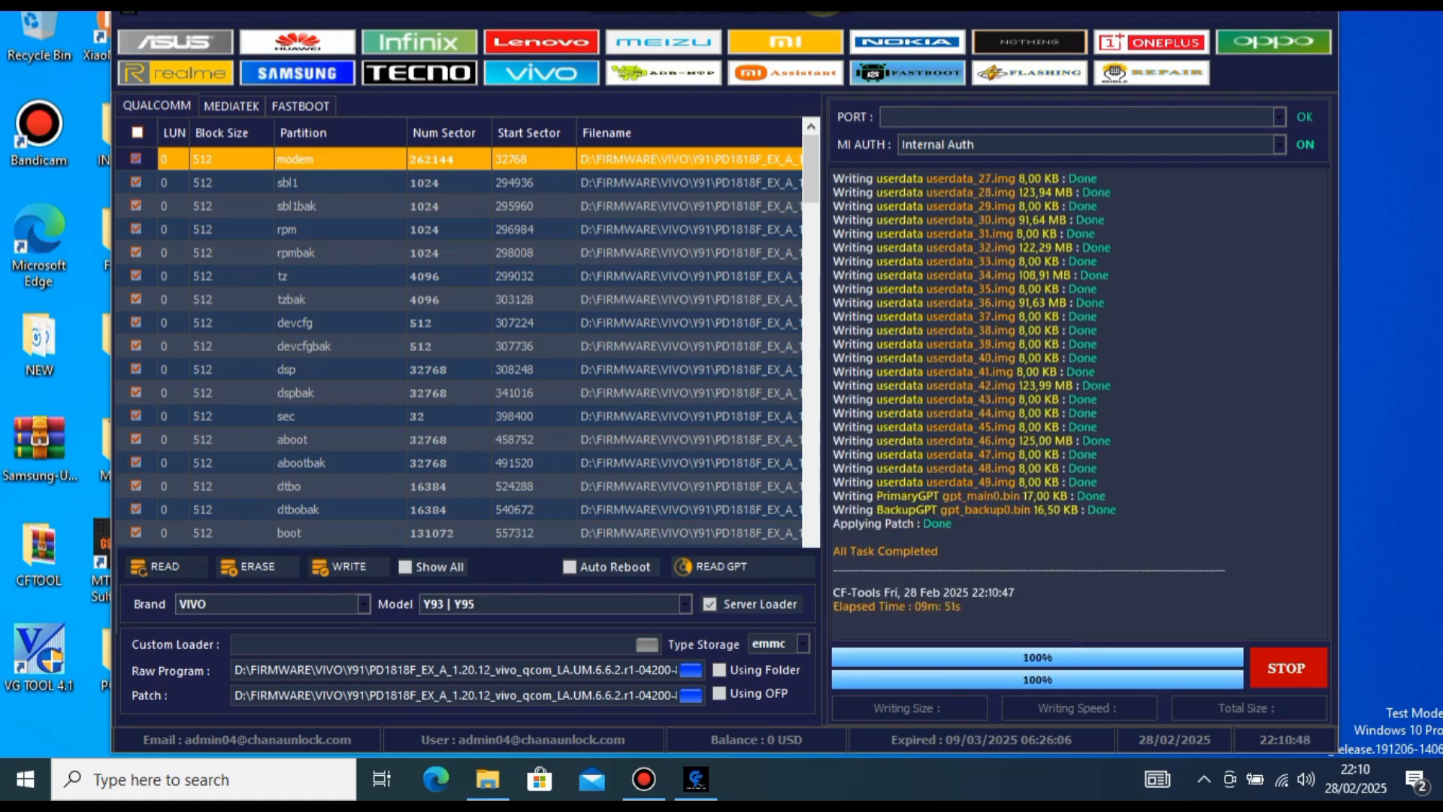
pyautogui.click(964, 503)
pyautogui.moveTo(980, 529); pyautogui.dragTo(932, 528)
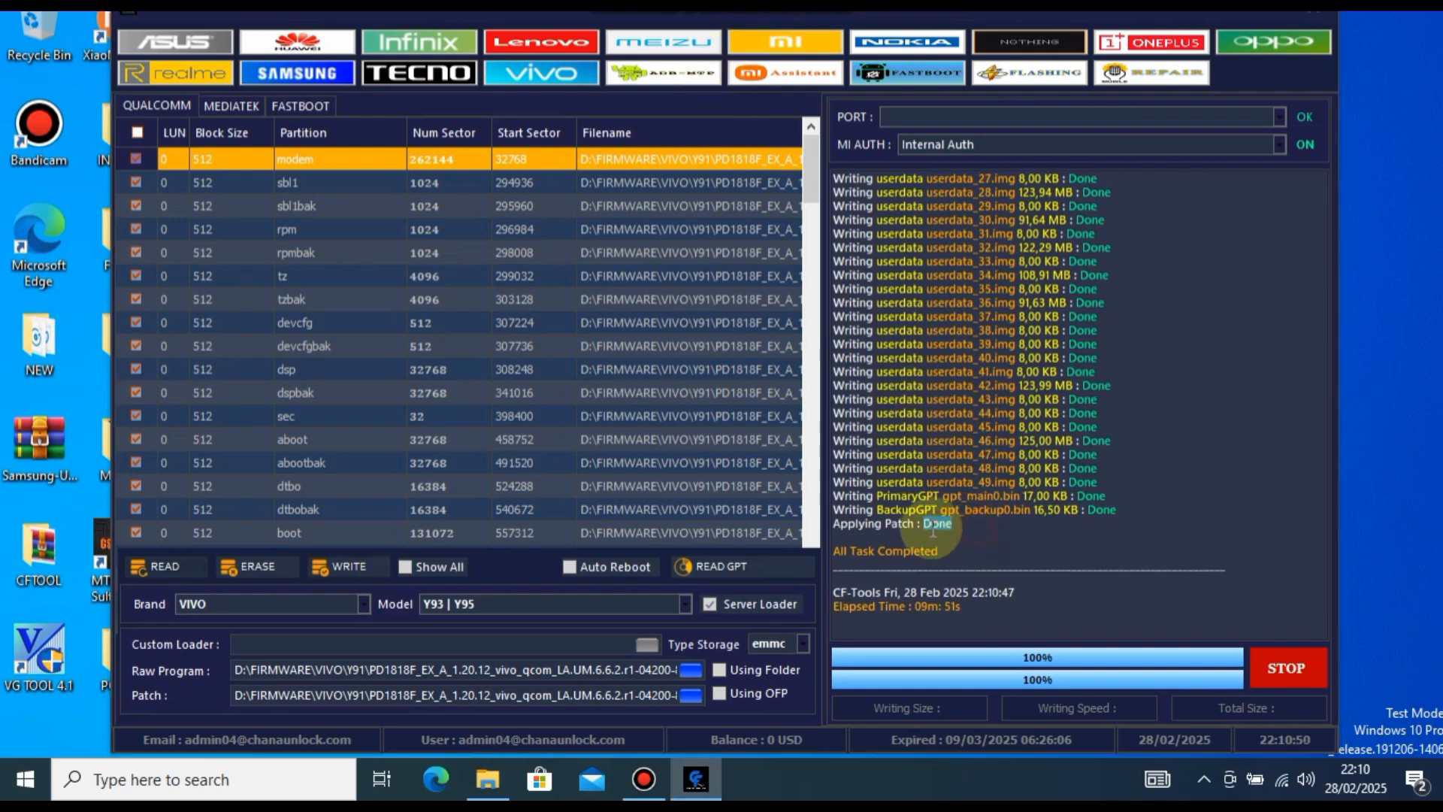
pyautogui.click(967, 531)
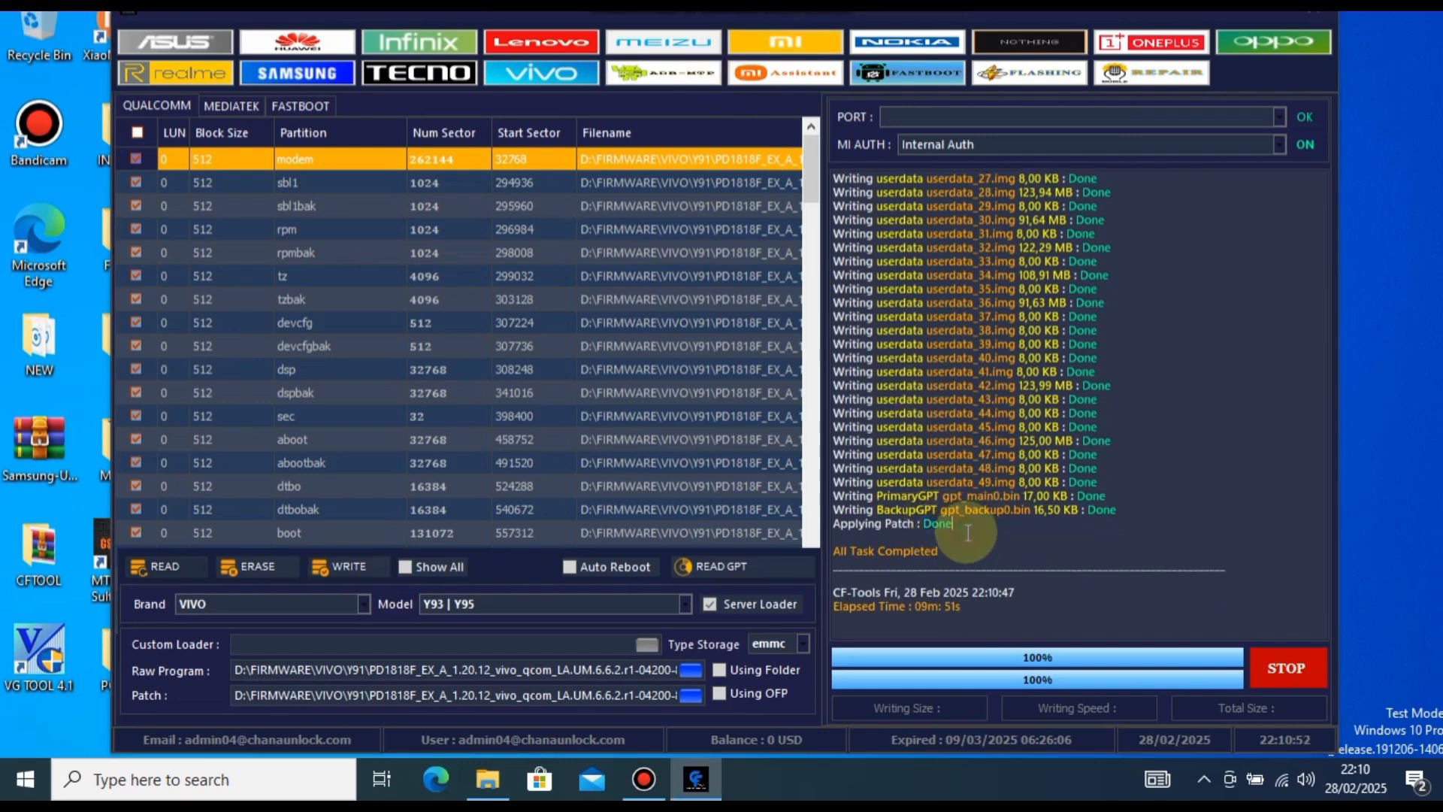